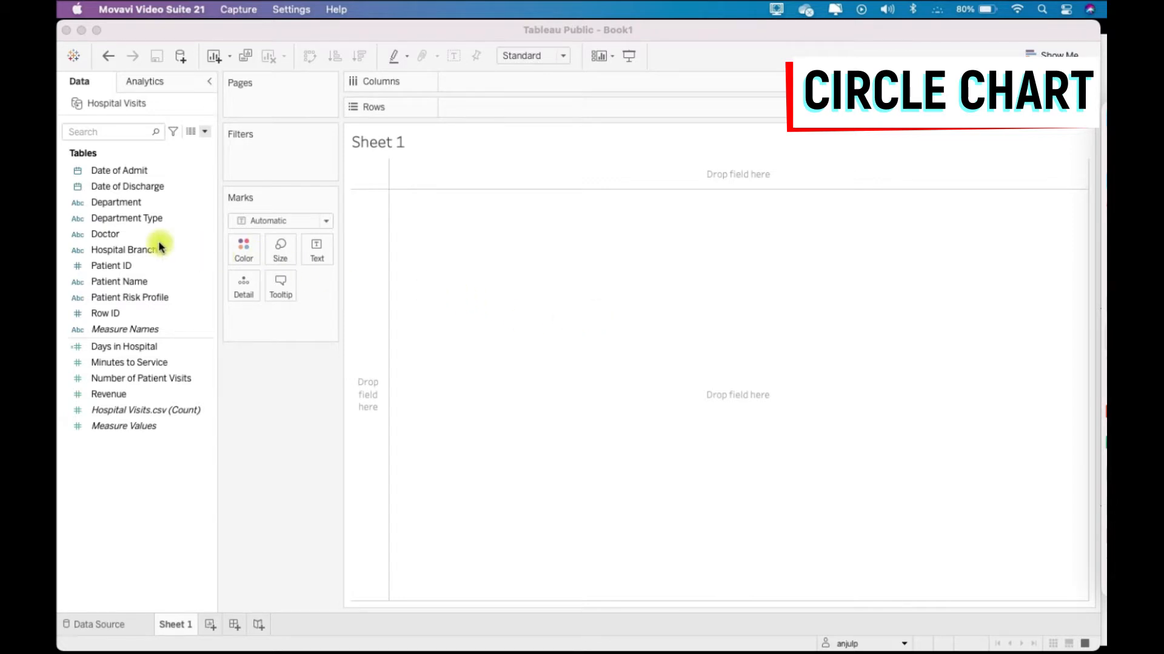
# Place Department Type on rows and Days in Hospital on columns, aggregated as an average.
pyautogui.moveTo(152, 218); pyautogui.dragTo(527, 108)
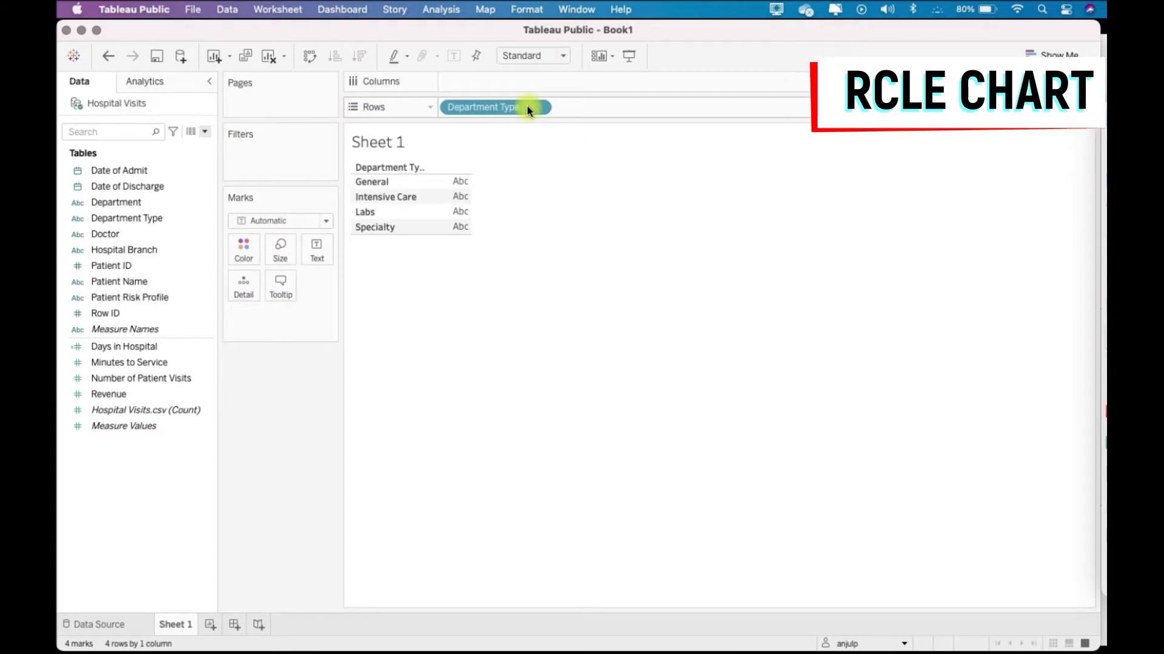
pyautogui.click(118, 351)
pyautogui.moveTo(118, 352); pyautogui.dragTo(519, 82)
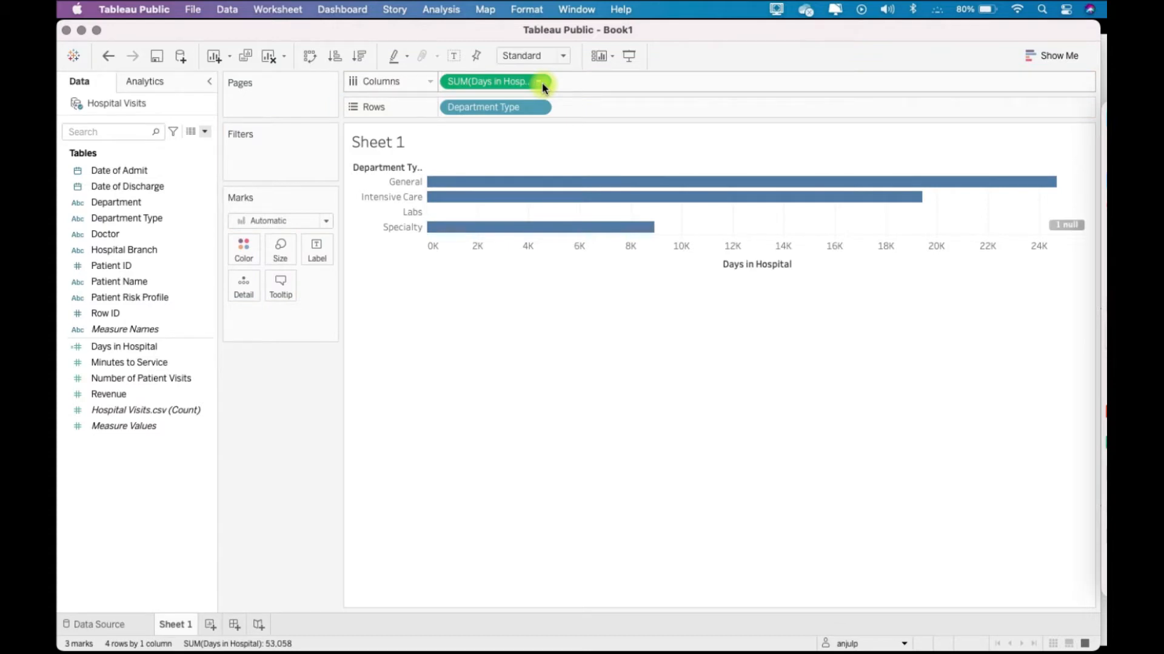
pyautogui.click(539, 82)
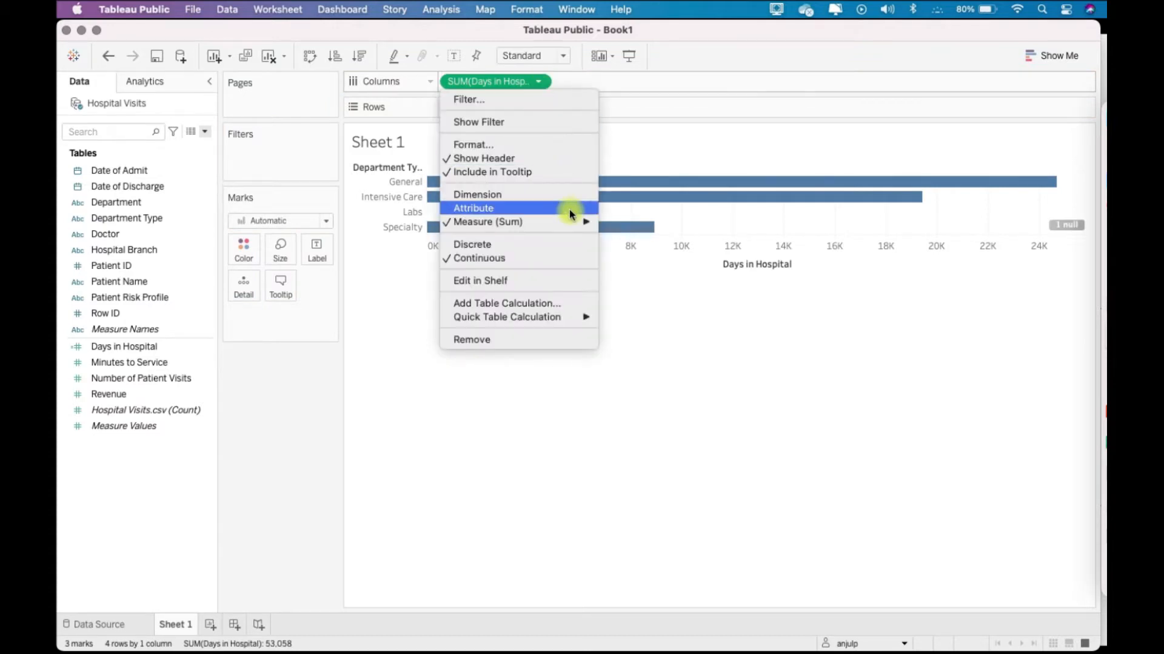
pyautogui.moveTo(580, 229)
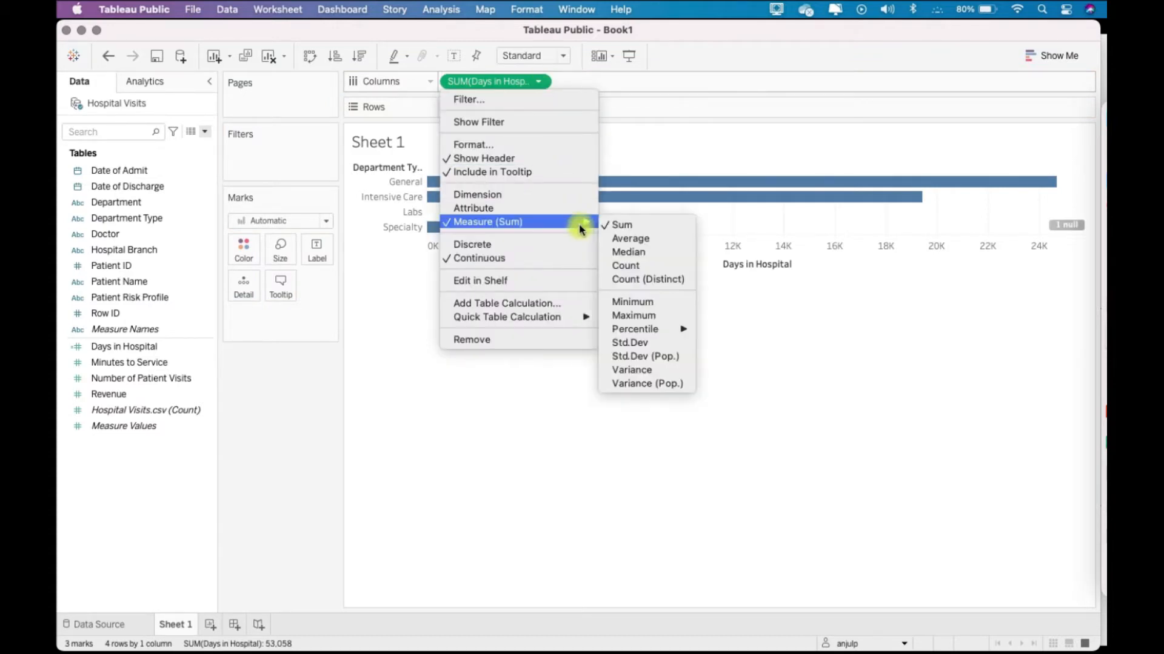
pyautogui.click(630, 239)
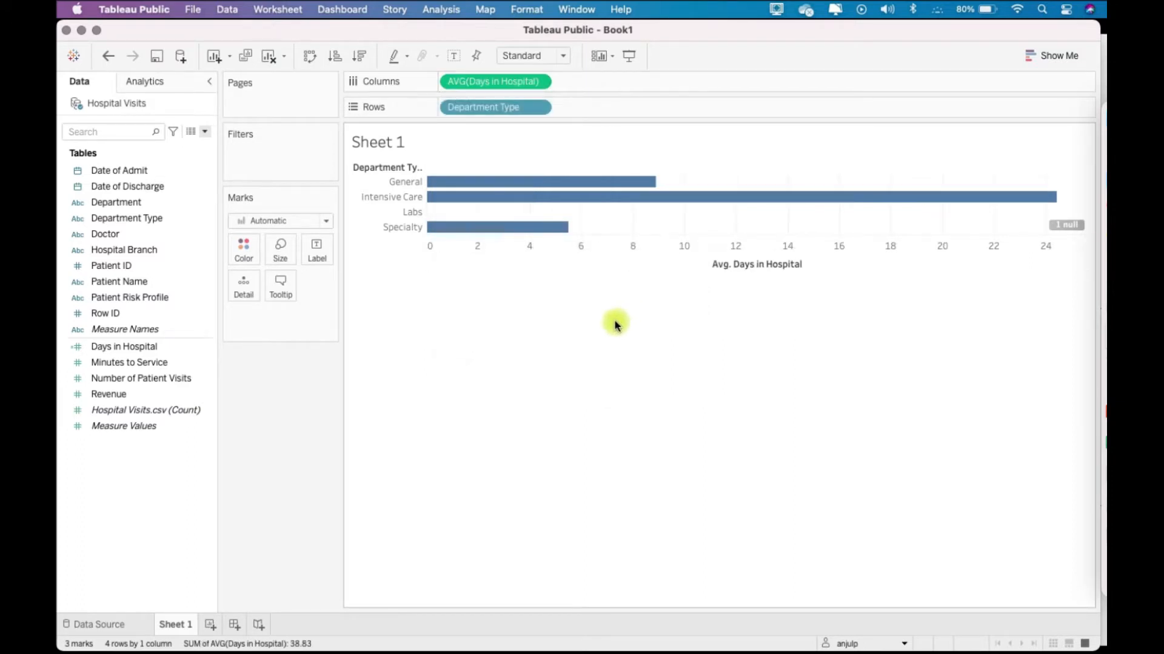
# Exclude the Labs department type from the view and change the mark type to Circle.
pyautogui.rightClick(416, 213)
pyautogui.click(434, 234)
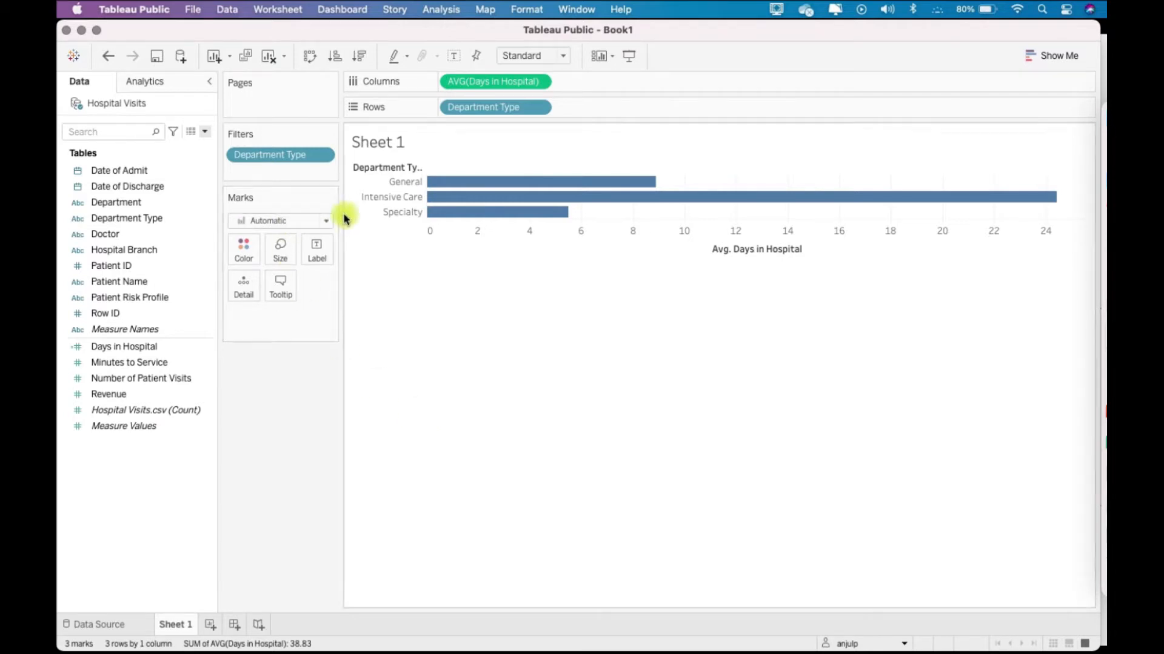
pyautogui.click(326, 220)
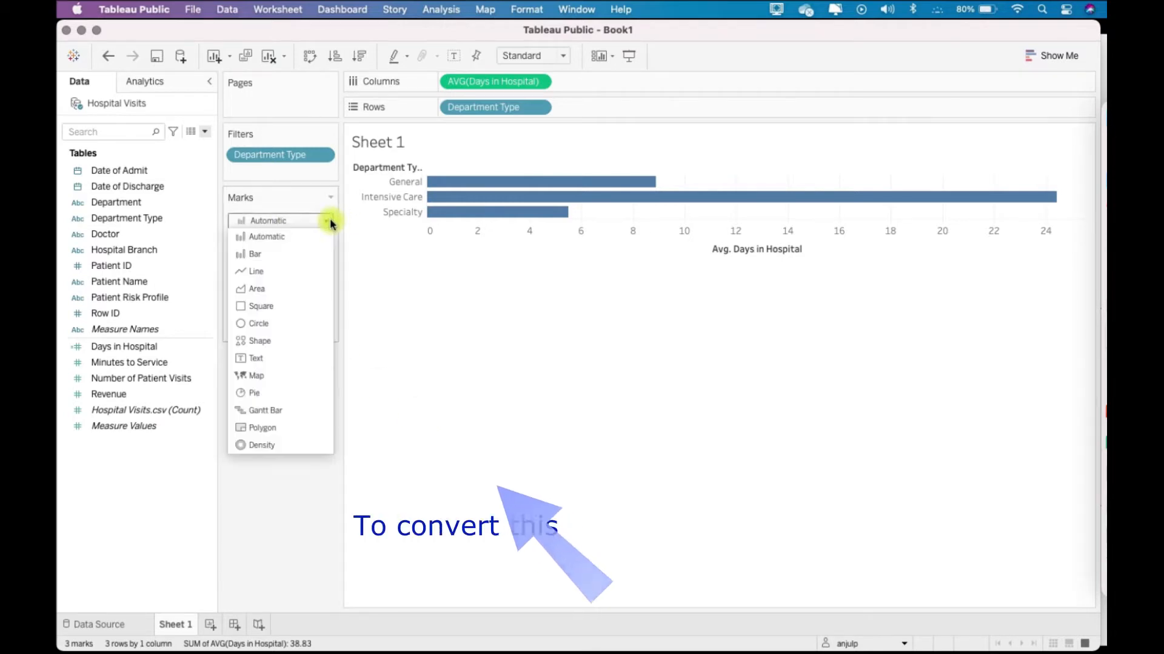
pyautogui.click(289, 323)
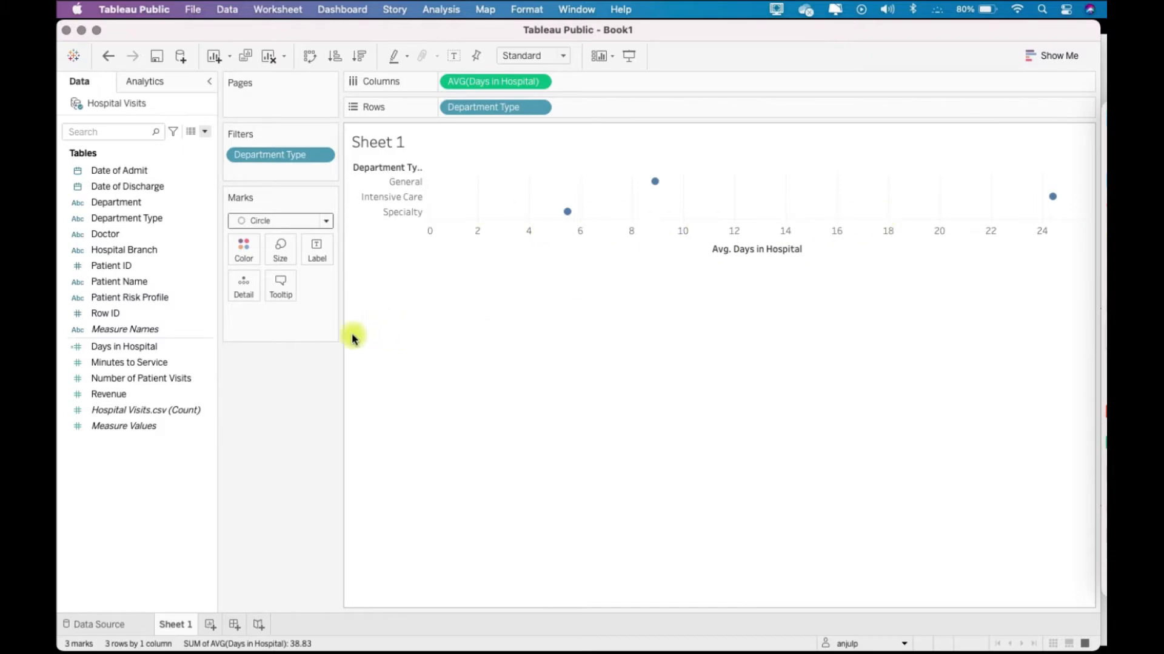
# Add Doctor as mark detail and widen the row header column to fit the full Department Type title.
pyautogui.click(129, 314)
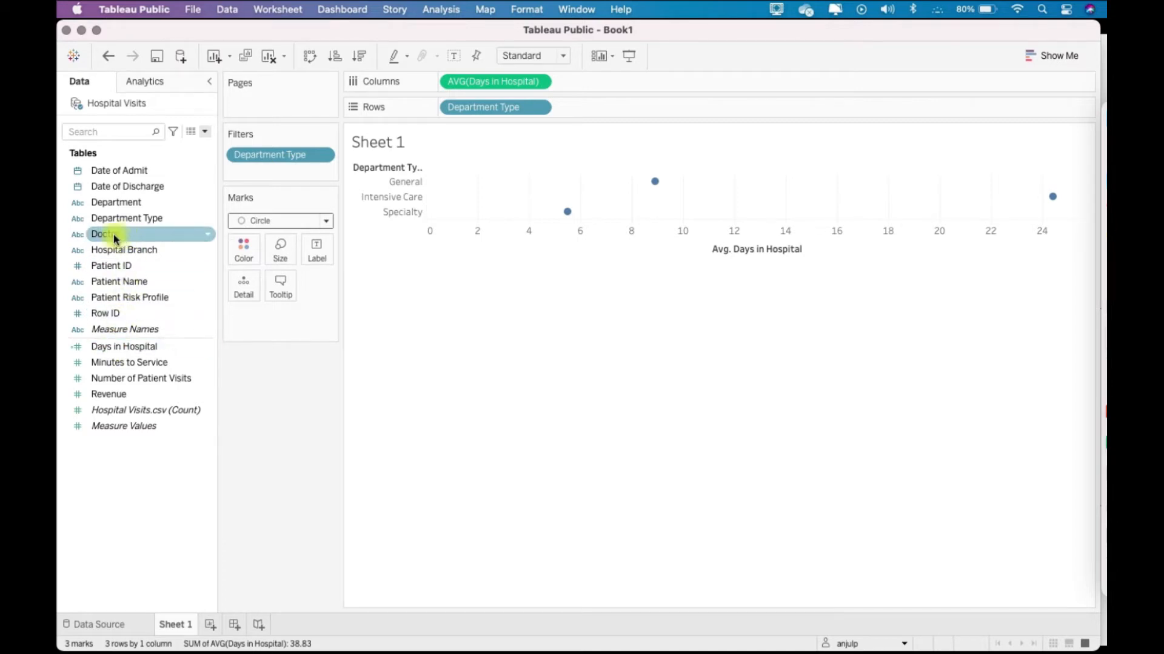
pyautogui.moveTo(108, 234); pyautogui.dragTo(246, 289)
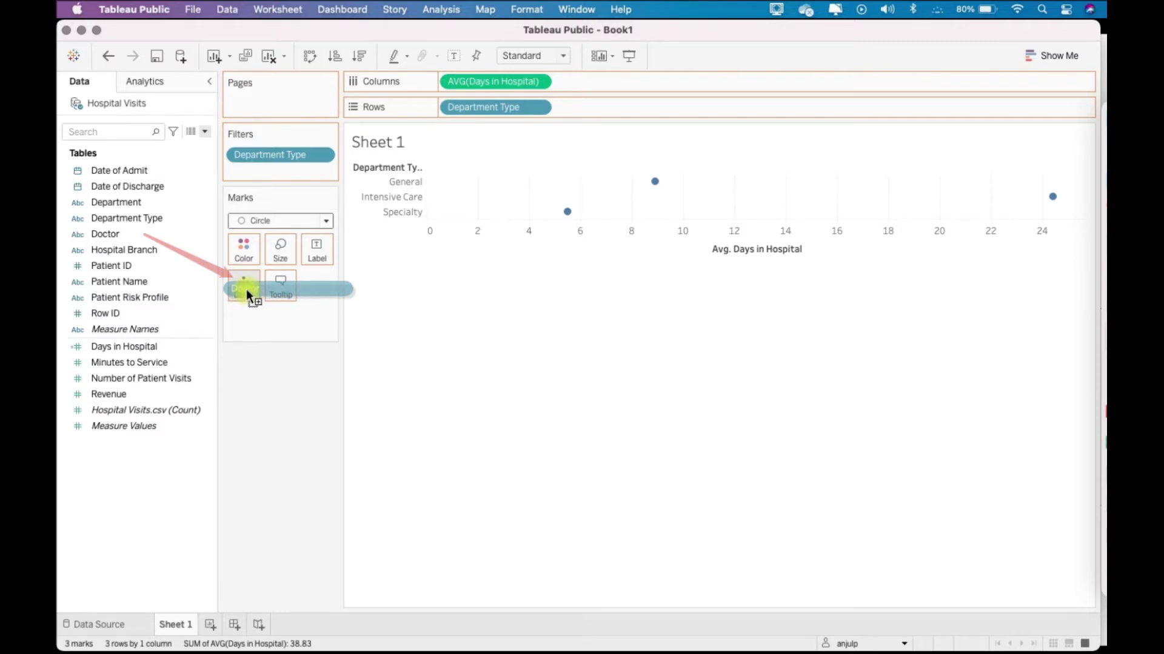
pyautogui.moveTo(246, 289); pyautogui.dragTo(246, 292)
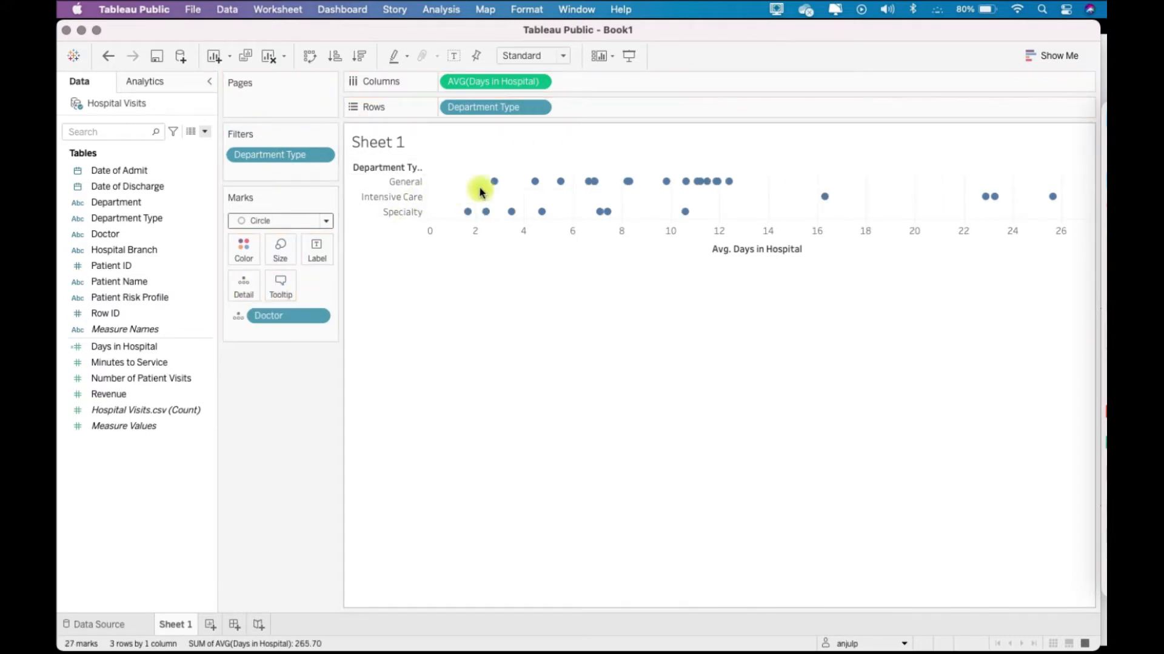
pyautogui.moveTo(663, 194)
pyautogui.moveTo(425, 182); pyautogui.dragTo(441, 182)
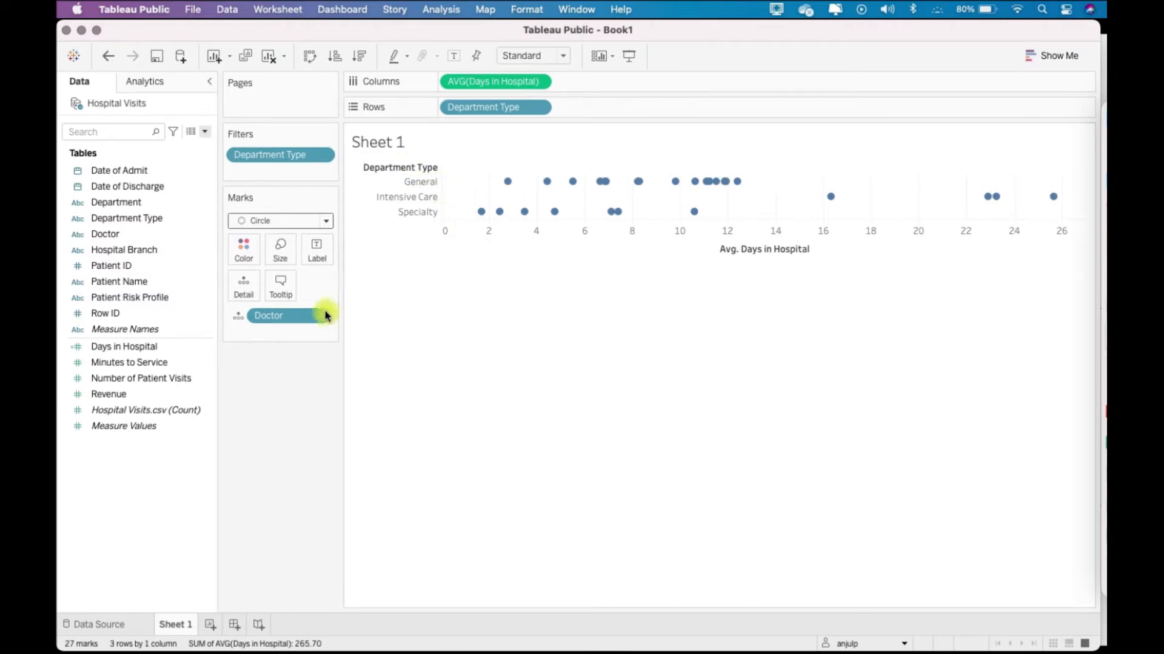
# Set the circles' opacity to 100% and give them a black border.
pyautogui.click(245, 254)
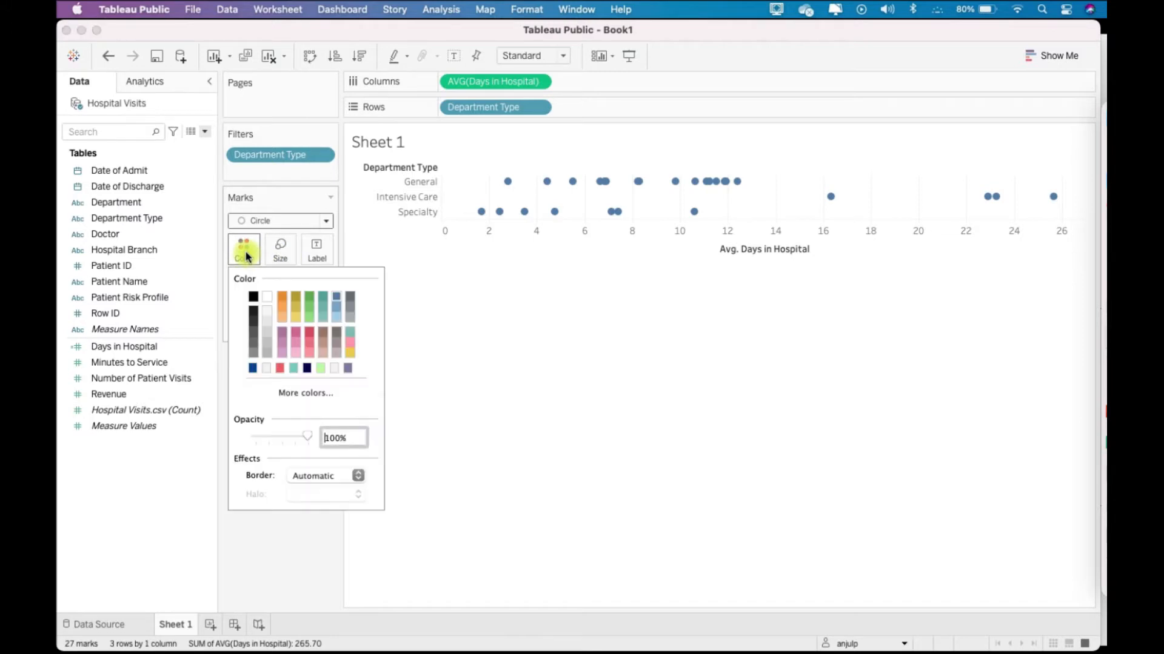
pyautogui.moveTo(307, 436)
pyautogui.mouseDown()
pyautogui.moveTo(281, 439)
pyautogui.moveTo(291, 441)
pyautogui.mouseUp()
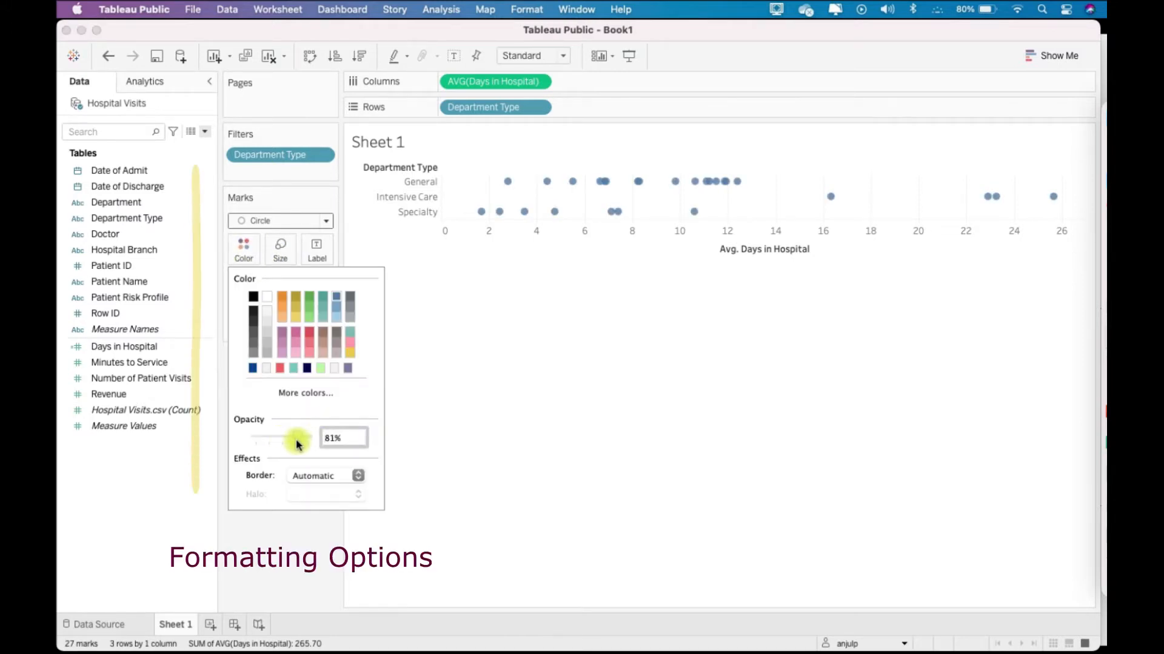
pyautogui.moveTo(298, 441); pyautogui.dragTo(307, 436)
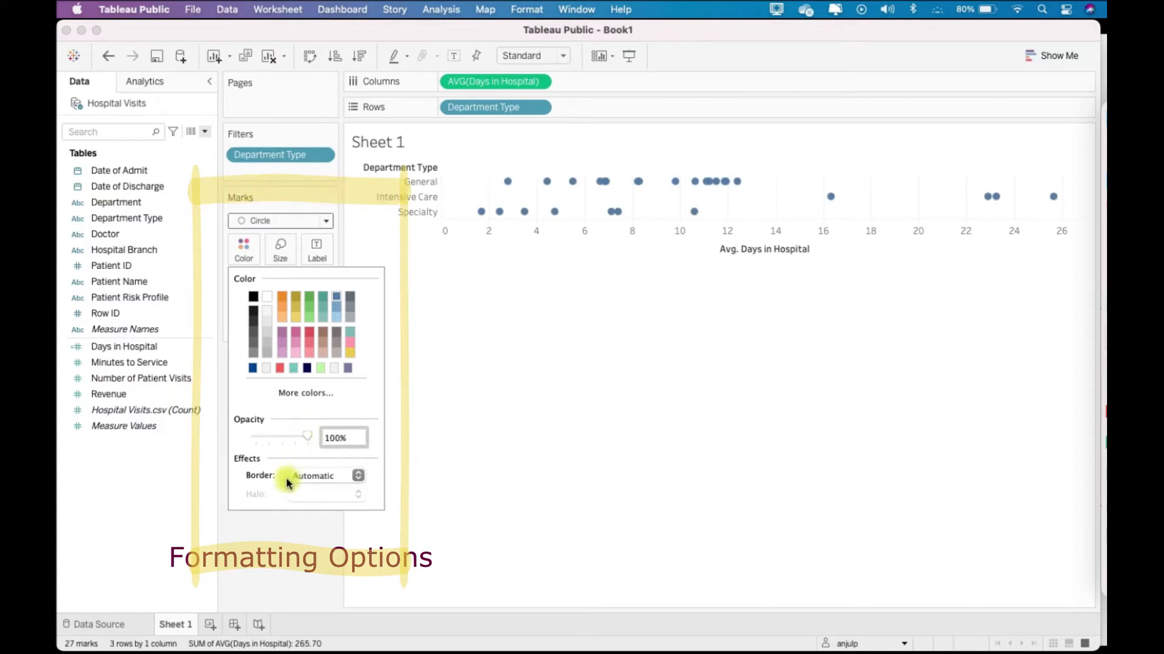
pyautogui.click(303, 476)
pyautogui.click(297, 549)
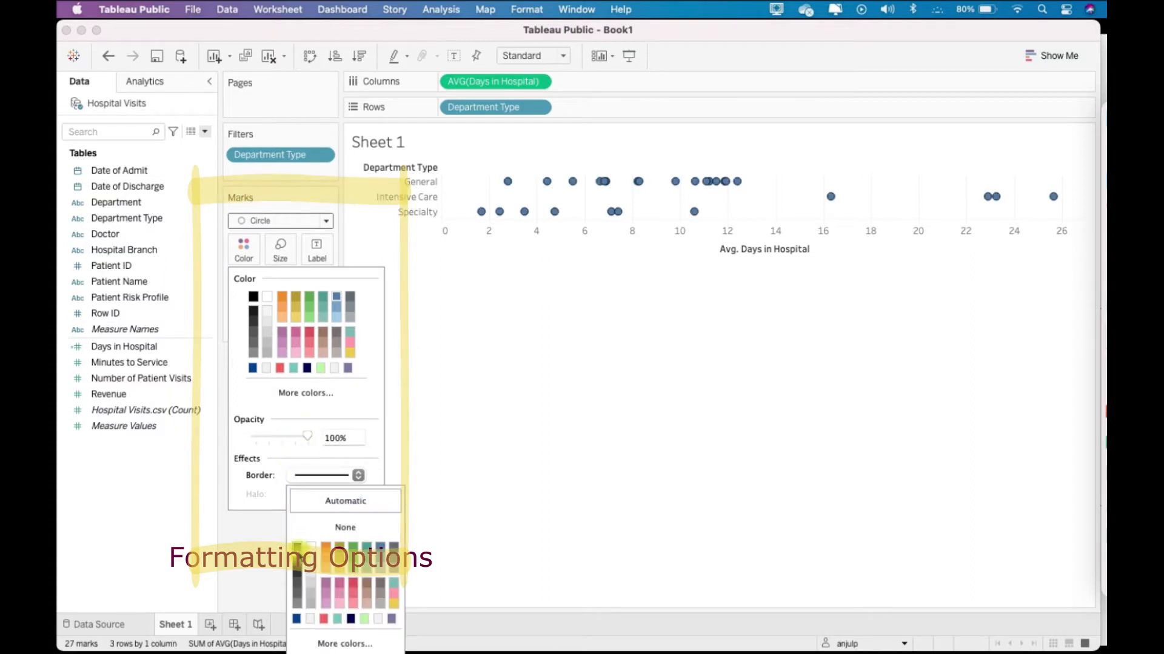
pyautogui.click(571, 429)
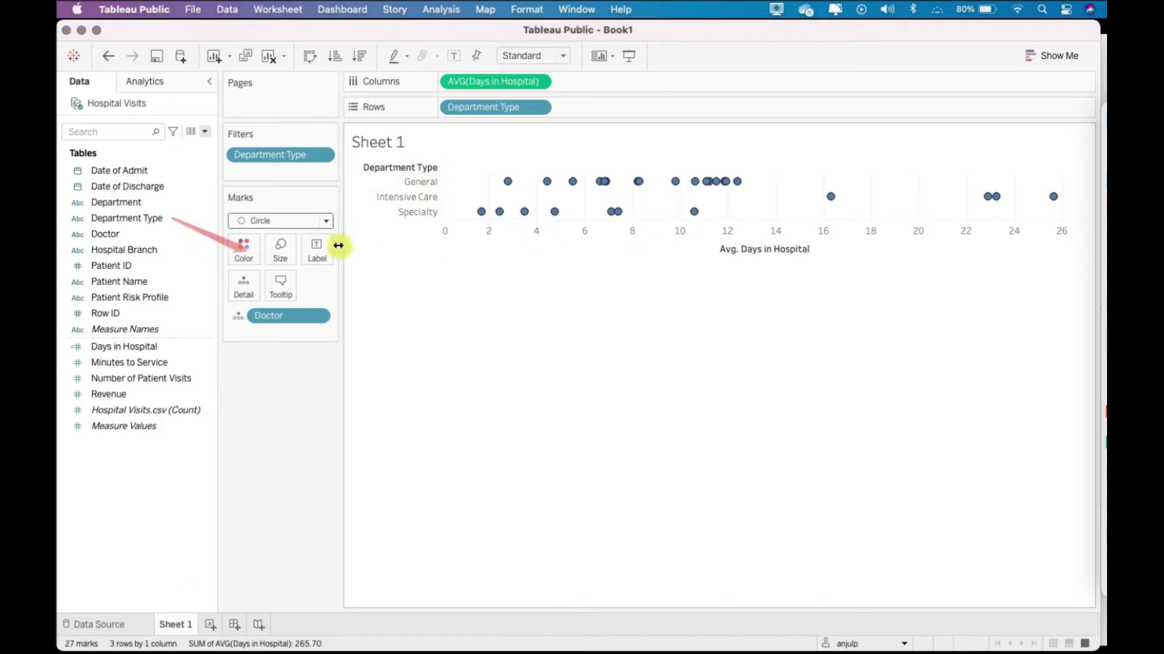
# Color the circles by Department Type and fit the chart to Entire View.
pyautogui.click(139, 223)
pyautogui.moveTo(139, 226); pyautogui.dragTo(244, 260)
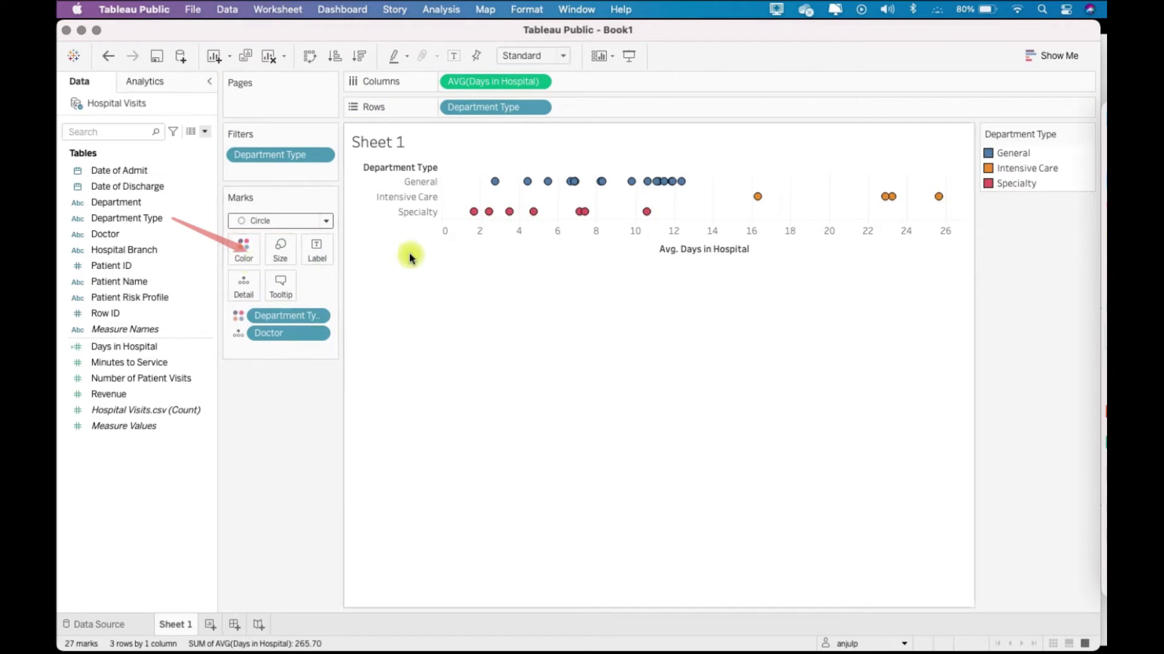
pyautogui.click(562, 56)
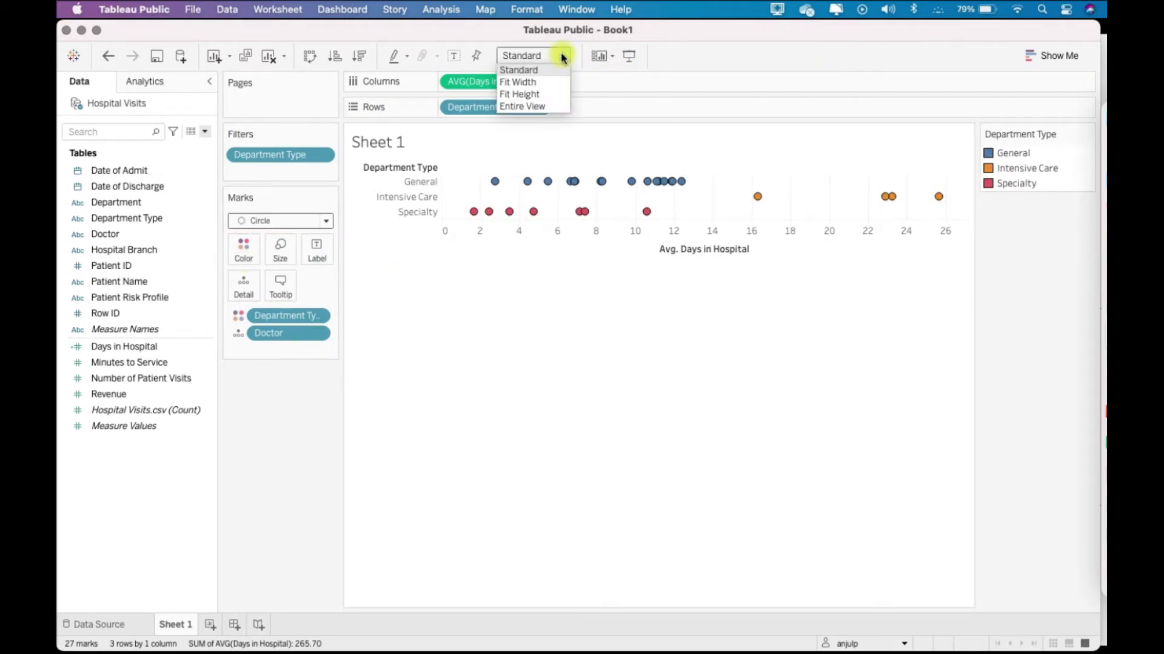
pyautogui.click(551, 105)
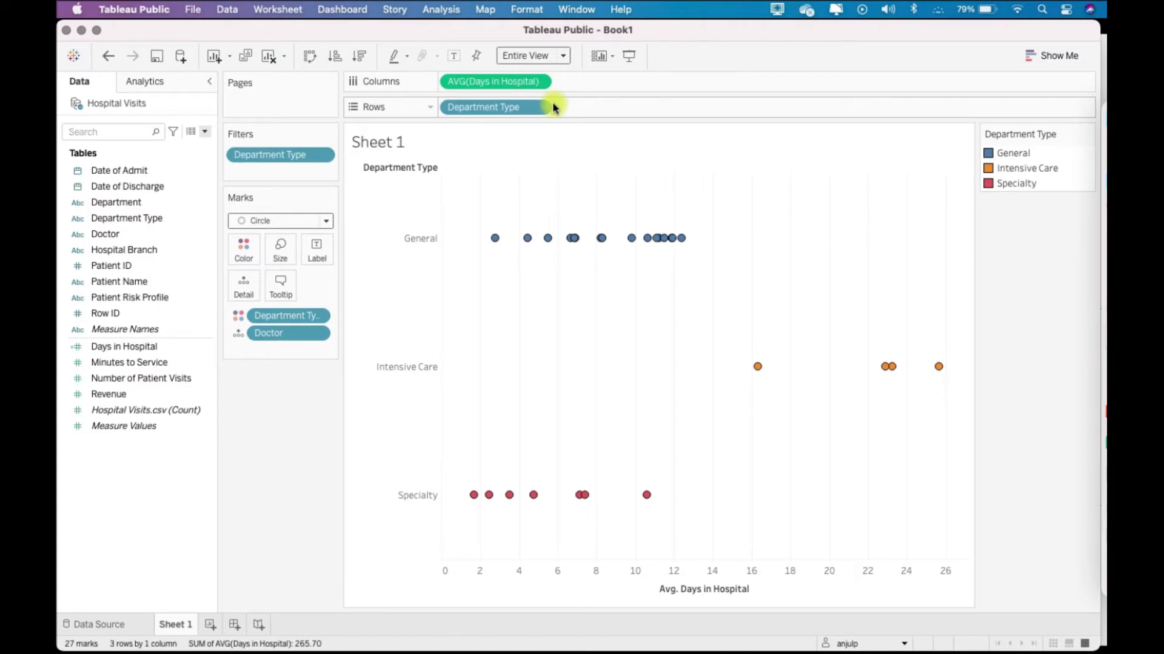
# Enlarge the circle marks slightly.
pyautogui.click(280, 249)
pyautogui.moveTo(309, 294); pyautogui.dragTo(316, 293)
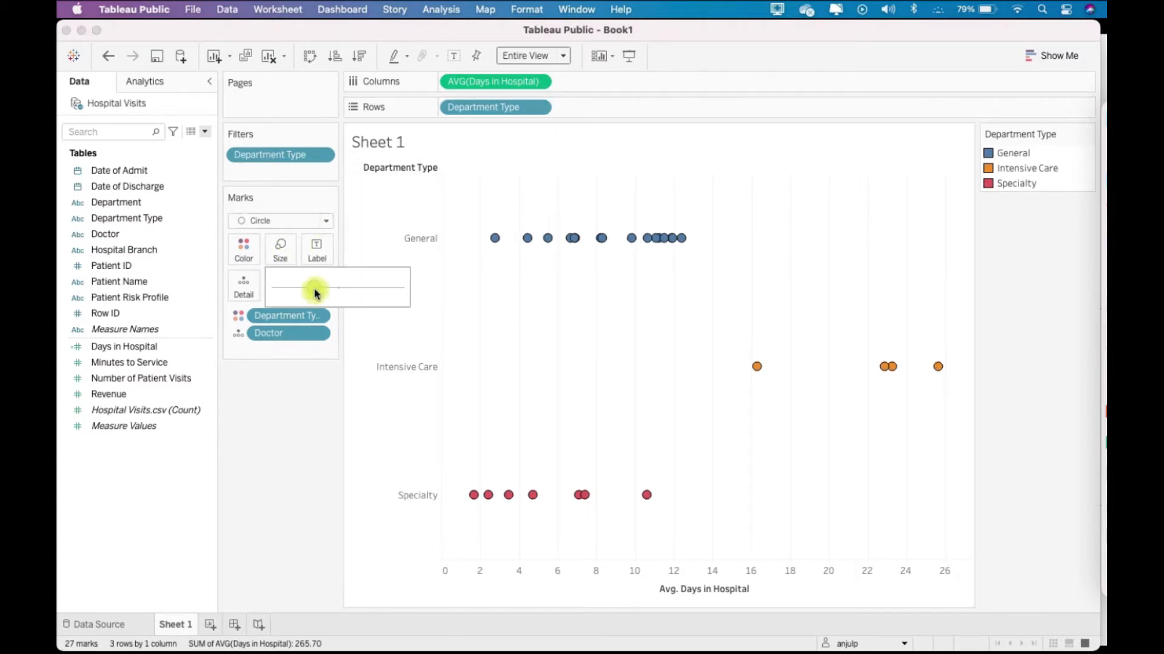
pyautogui.click(282, 451)
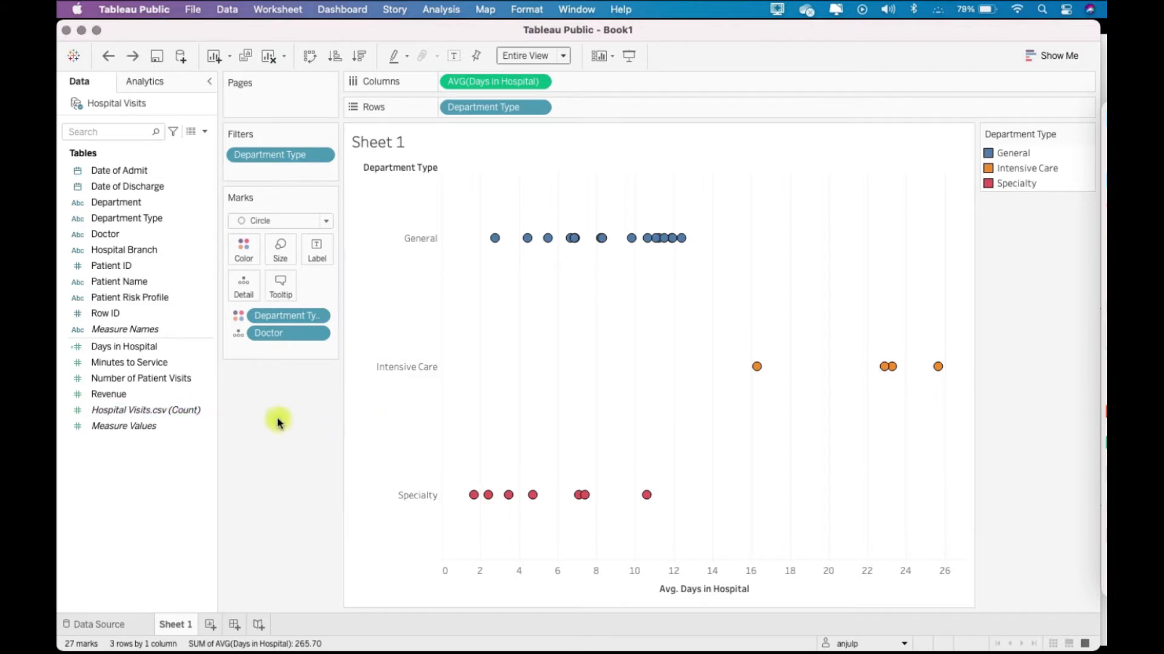
# Add a separate average line for each department type in the circle chart, then return to the data fields.
pyautogui.click(159, 85)
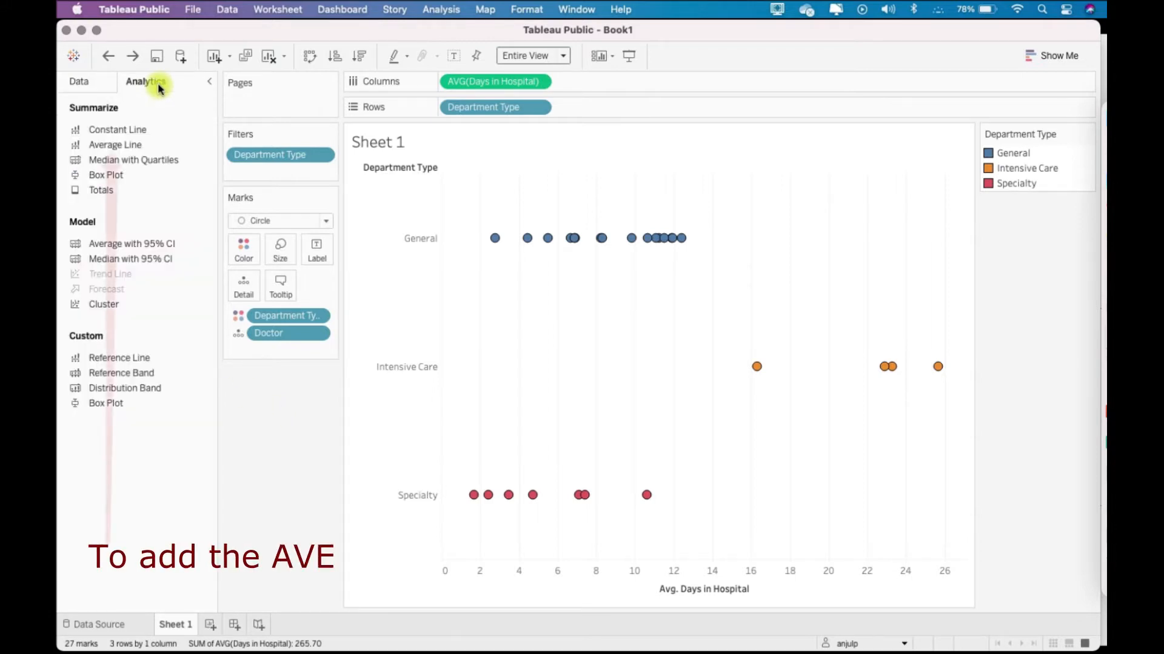
pyautogui.moveTo(118, 146); pyautogui.dragTo(593, 198)
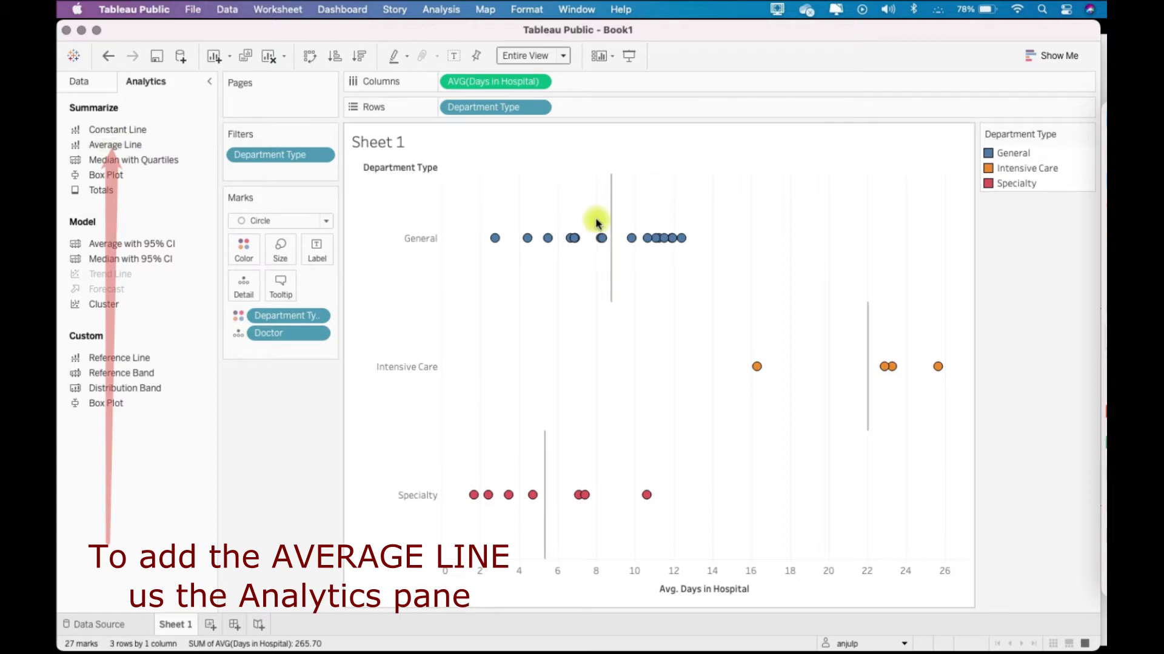
pyautogui.moveTo(606, 270)
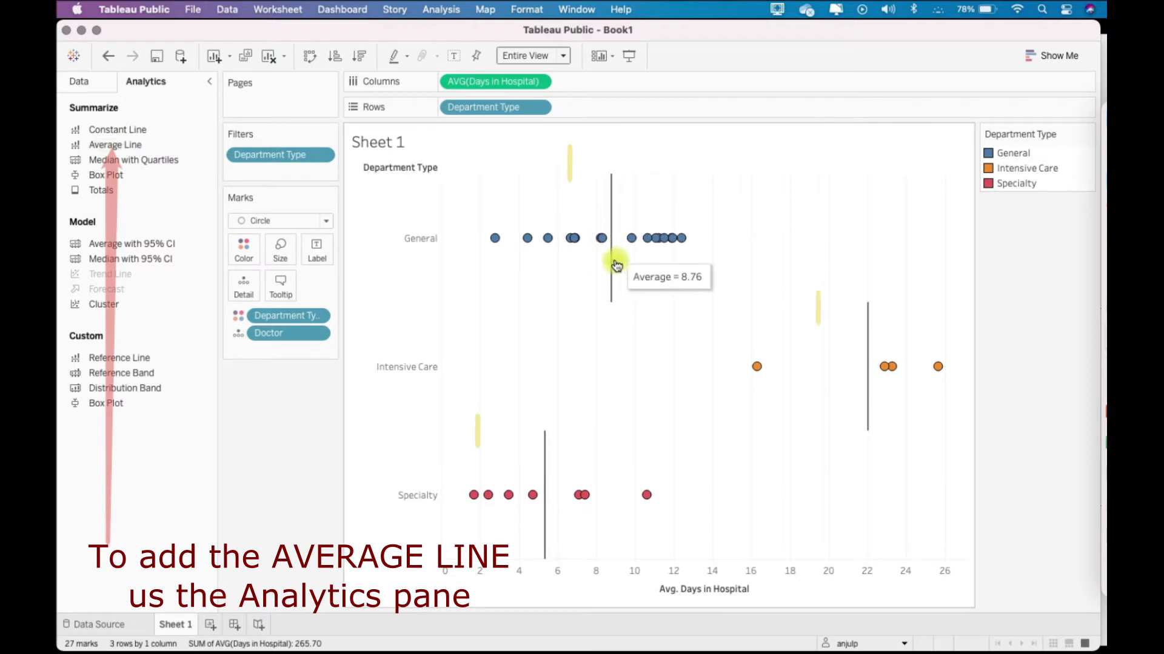
pyautogui.moveTo(865, 389)
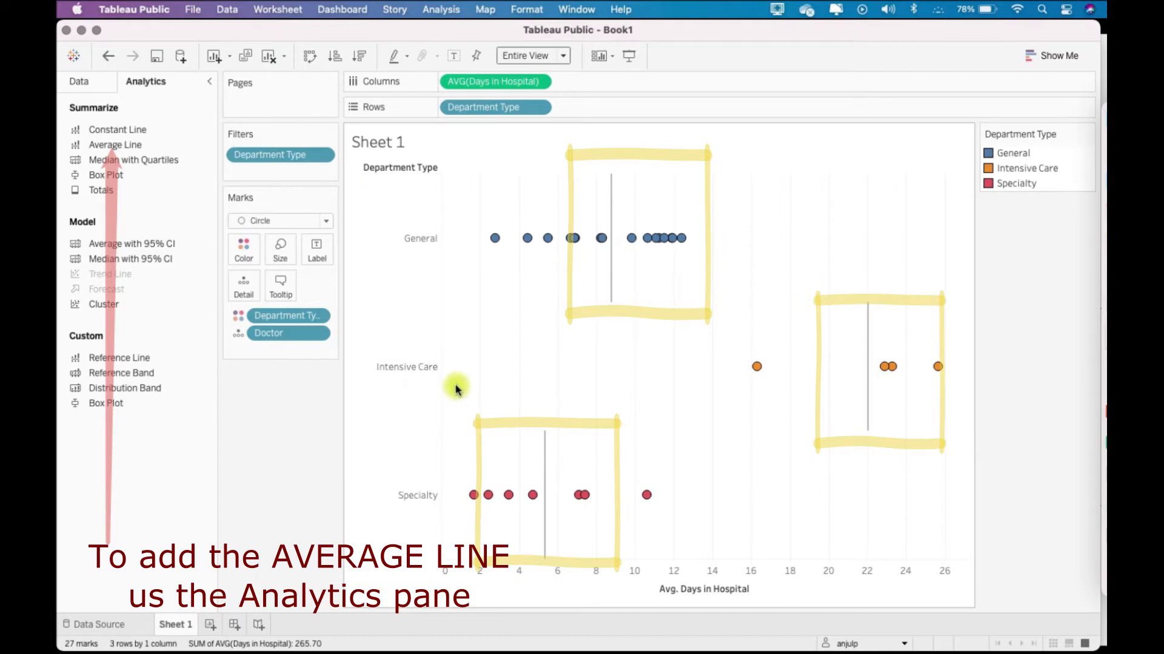
pyautogui.moveTo(466, 503)
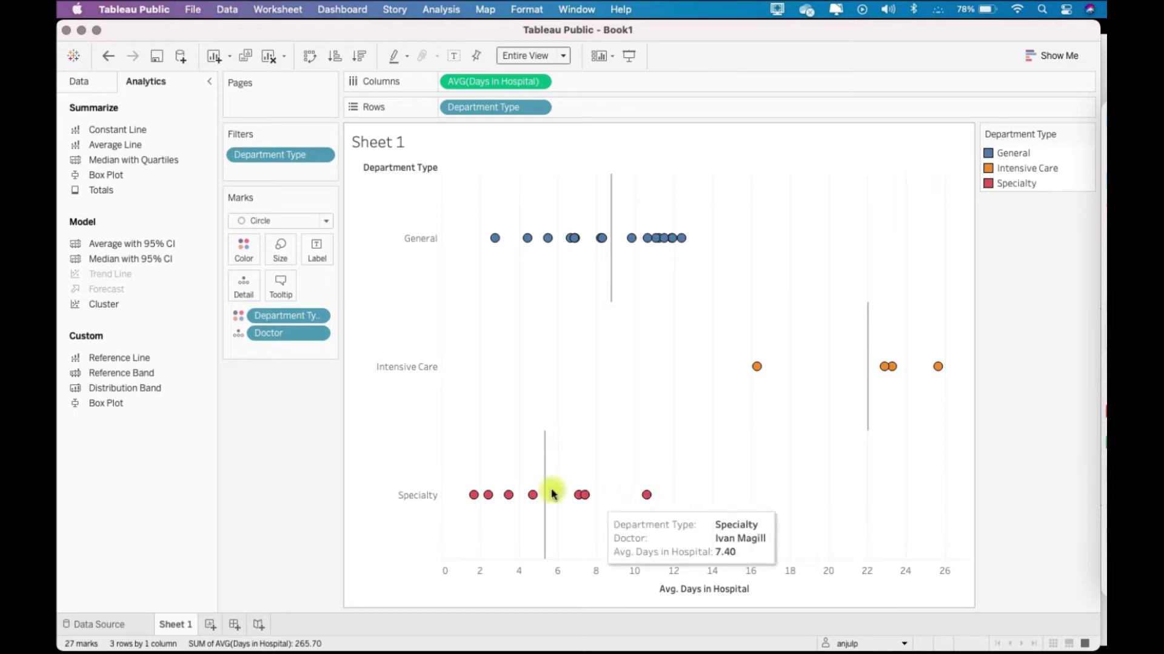
pyautogui.moveTo(515, 508)
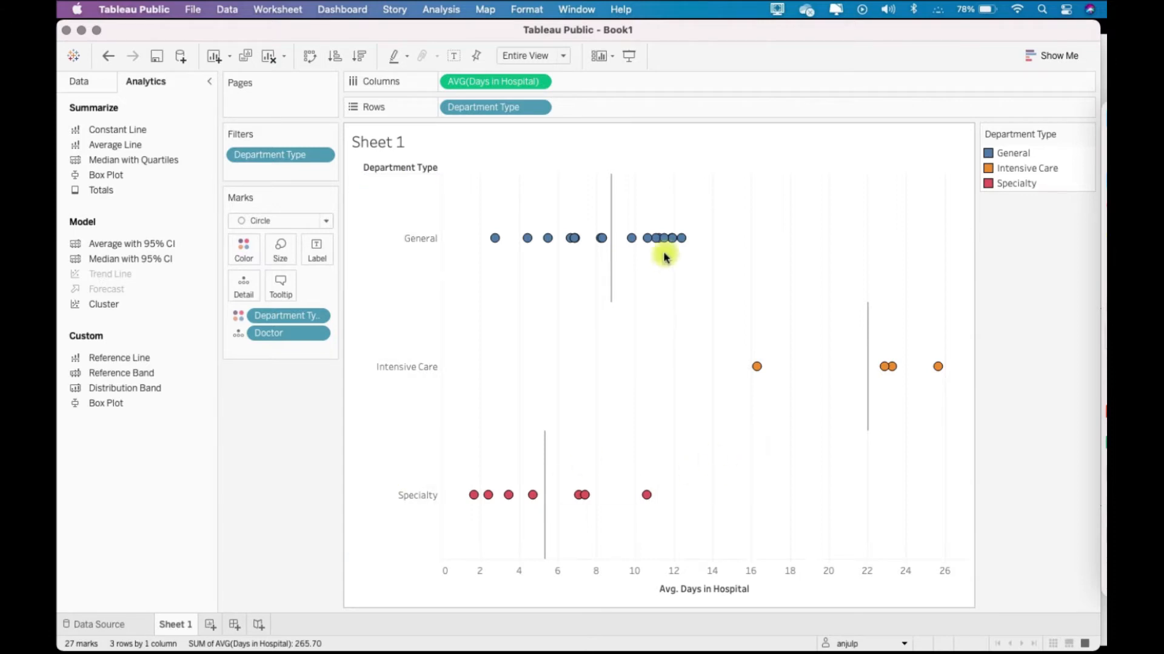
pyautogui.click(80, 81)
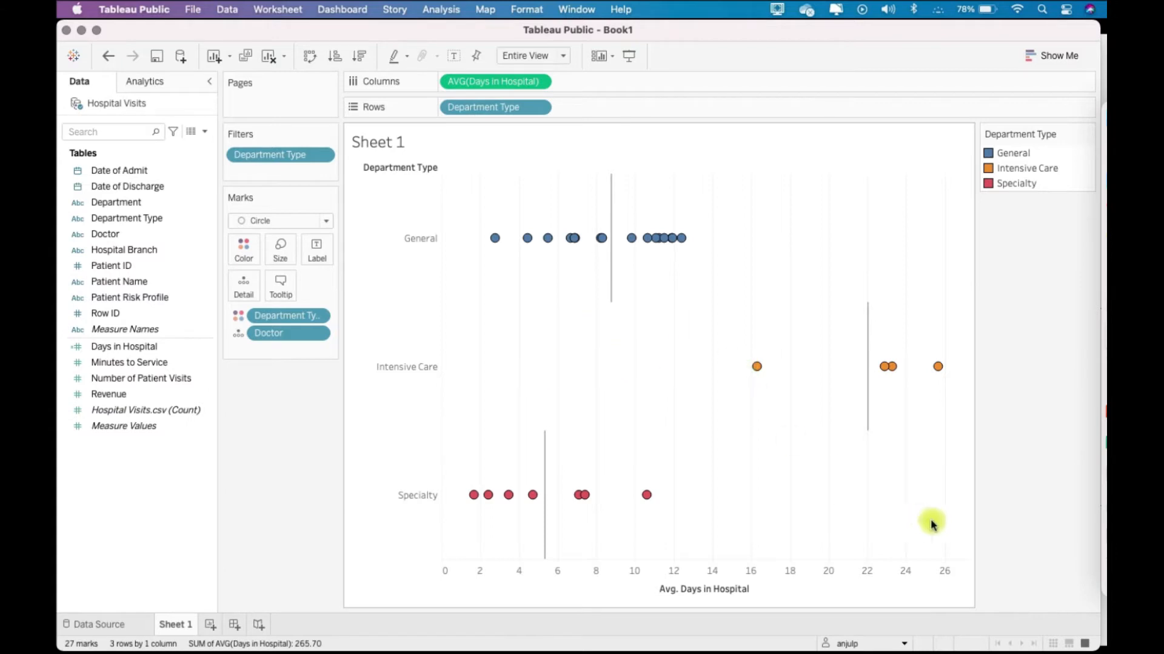
pyautogui.click(994, 653)
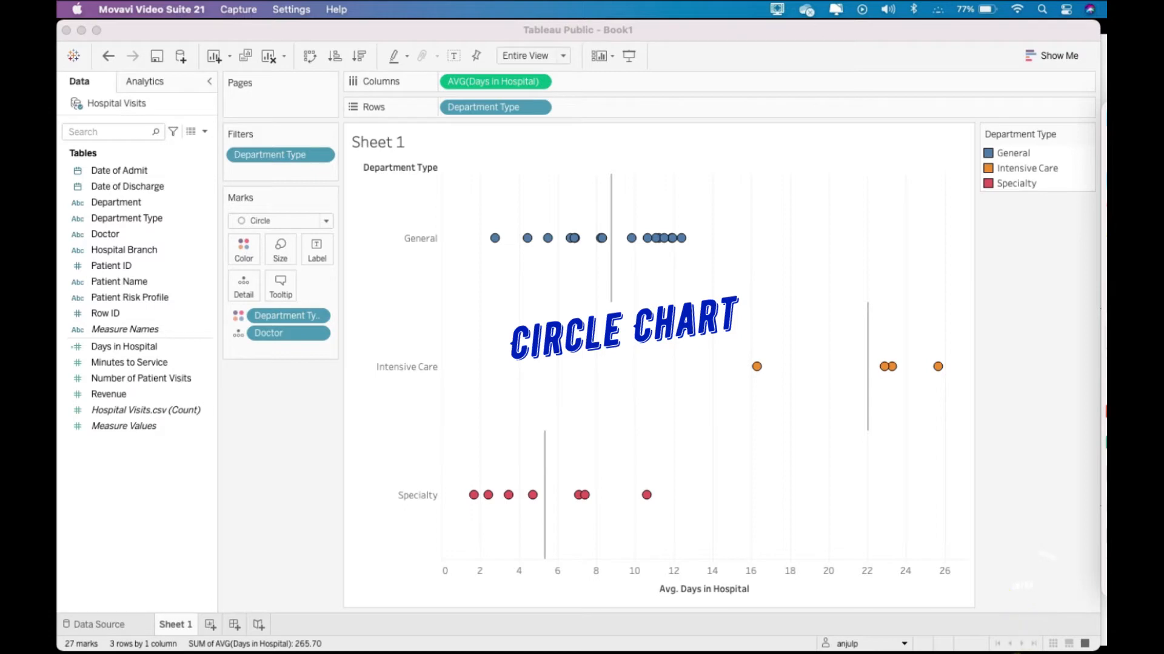
pyautogui.click(998, 539)
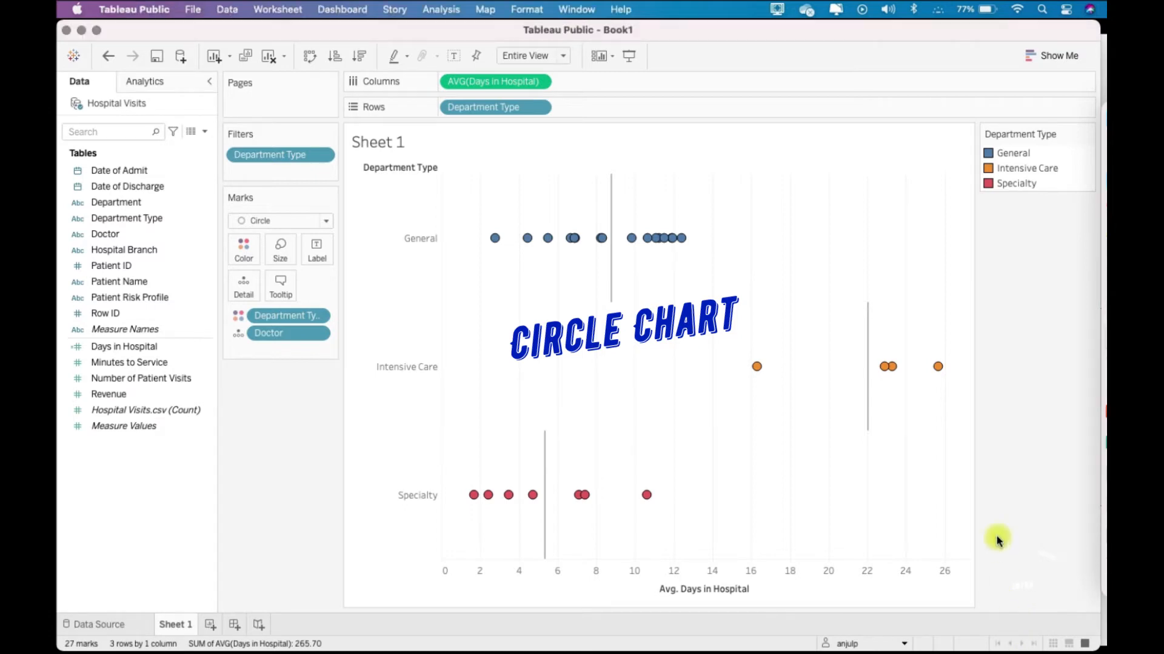
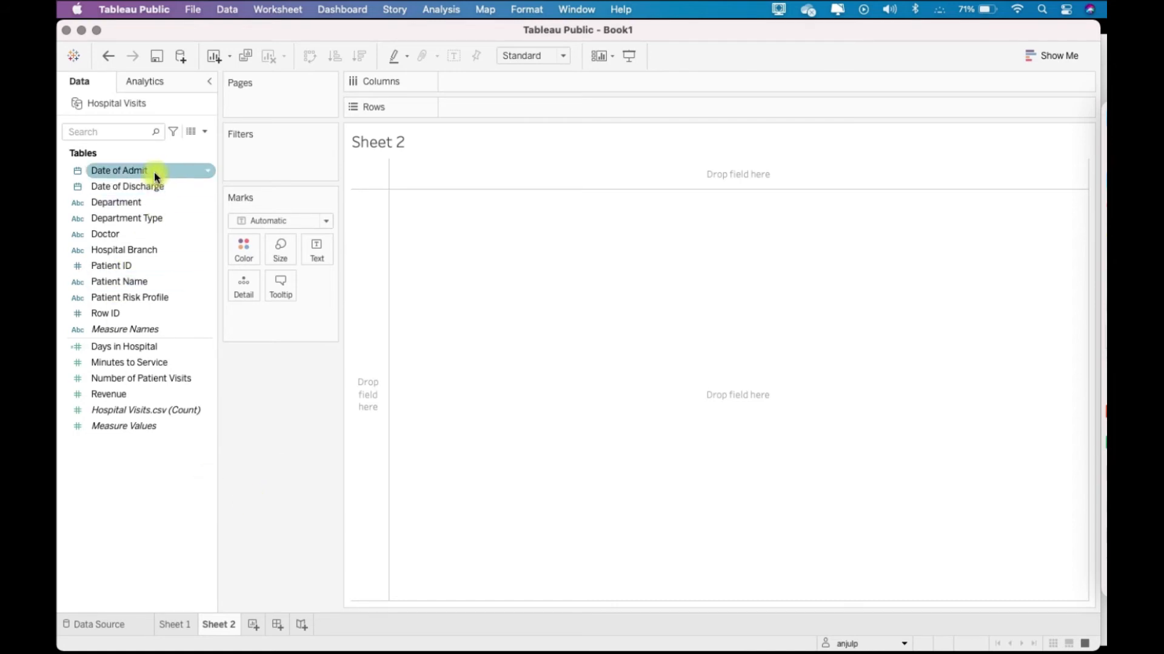
# Create a histogram of Minutes to Service on Sheet 2 using the Show Me chart suggestions.
pyautogui.click(173, 365)
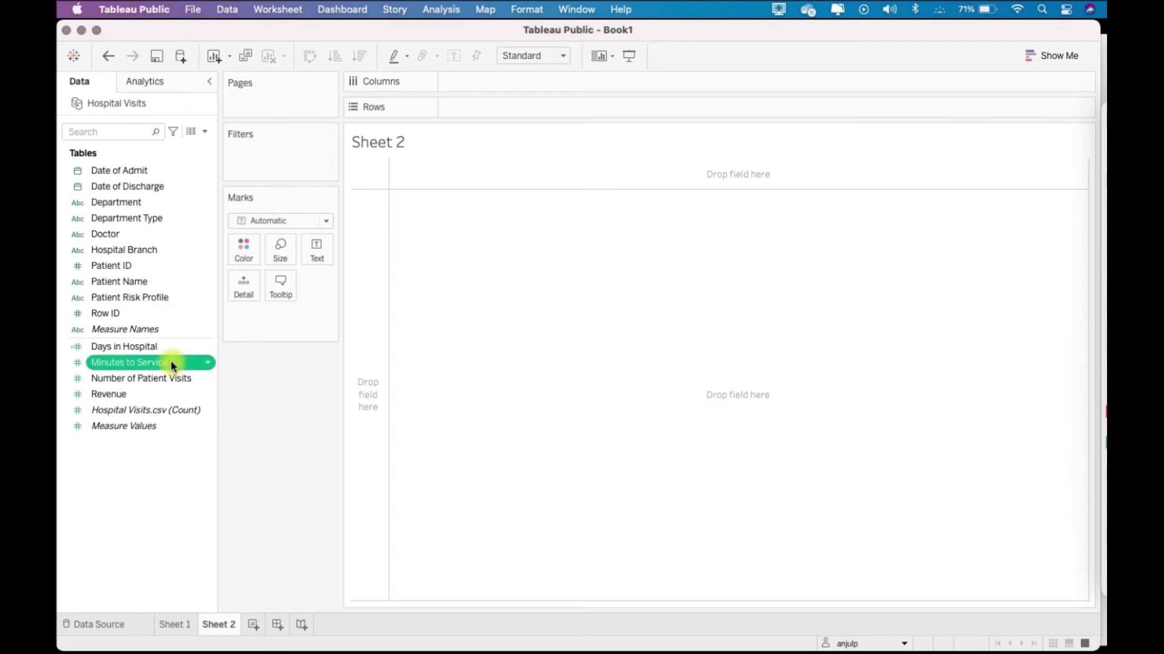
pyautogui.click(1059, 55)
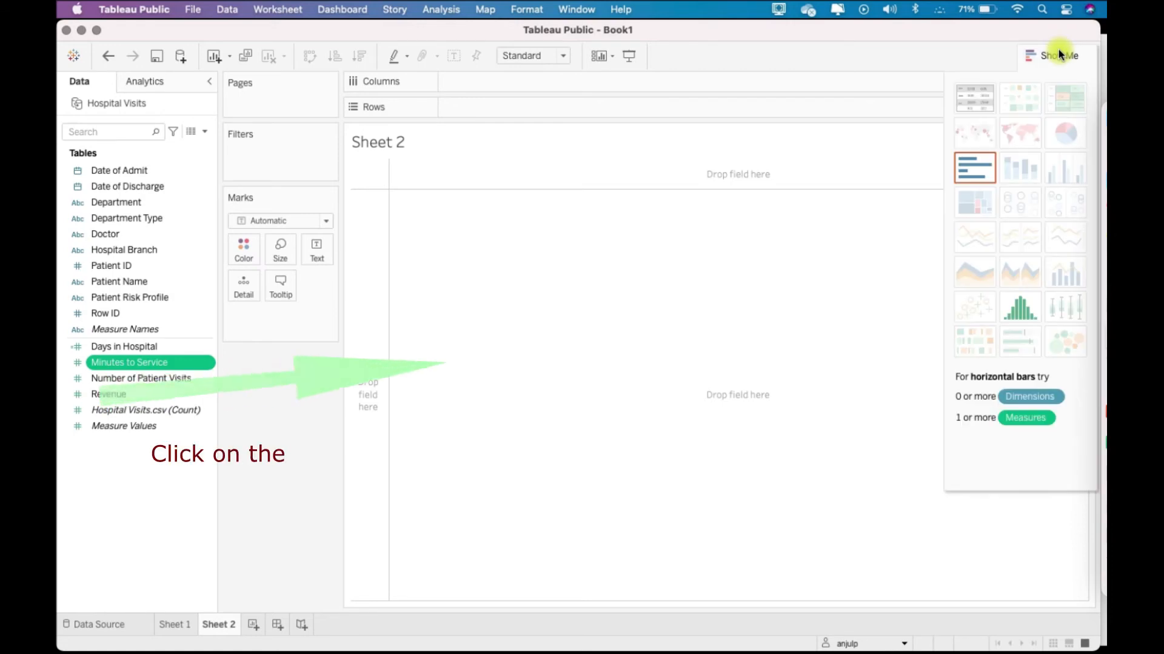
pyautogui.click(1024, 312)
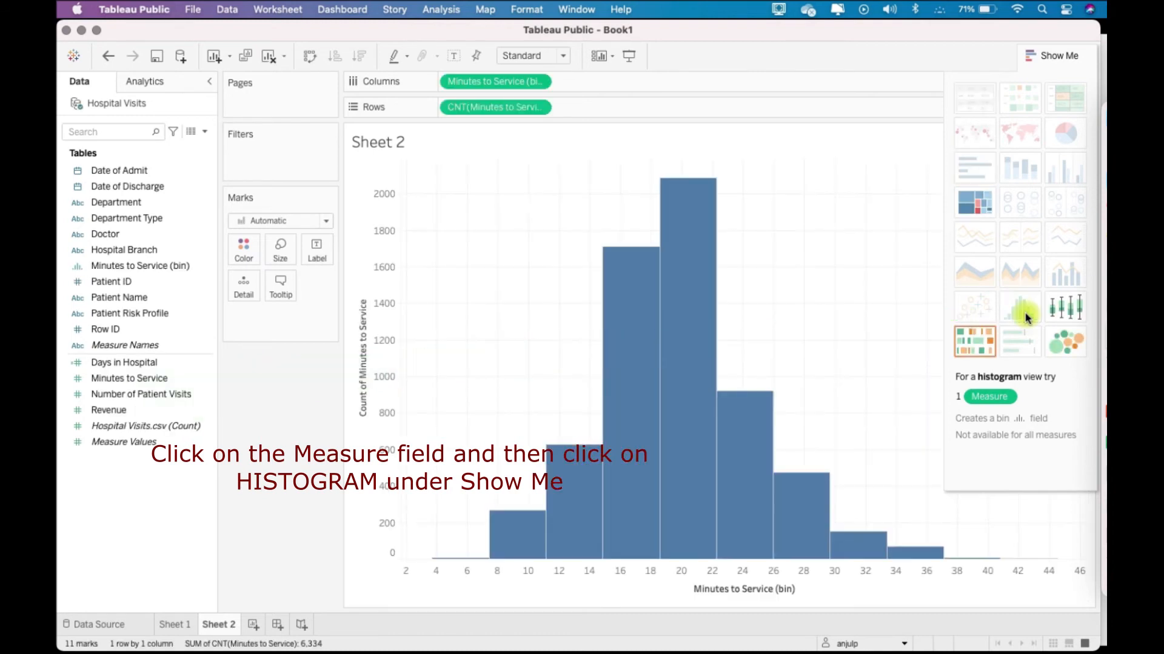
# Close the Show Me chart suggestions and select the Minutes to Service (bin) field.
pyautogui.click(1051, 51)
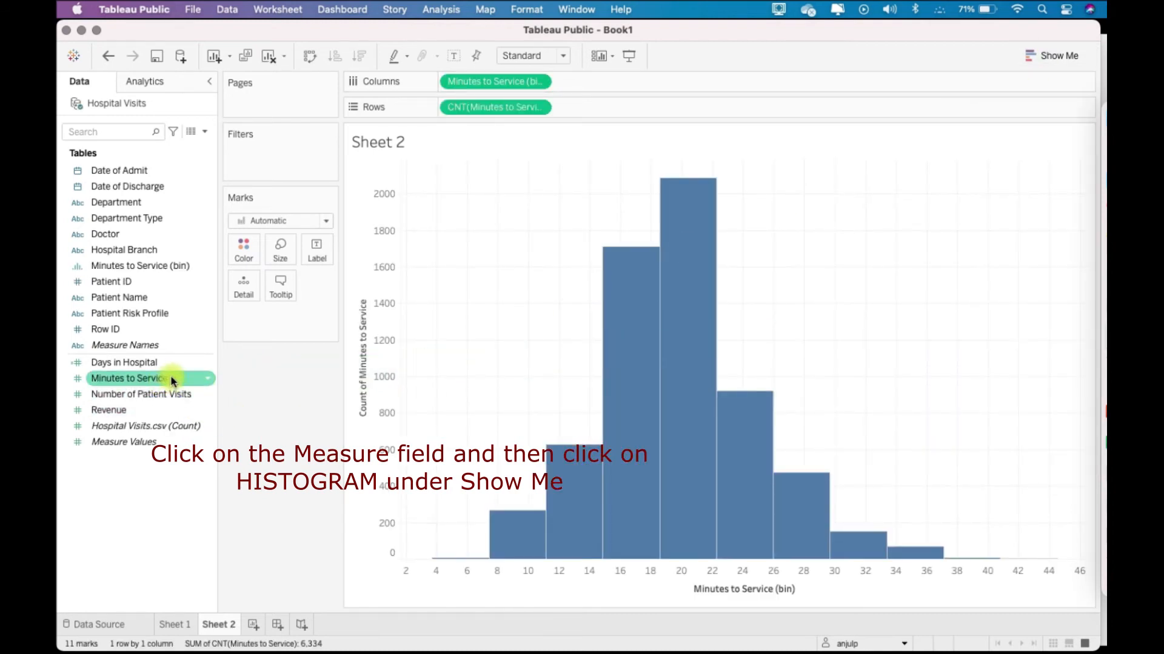
pyautogui.click(190, 380)
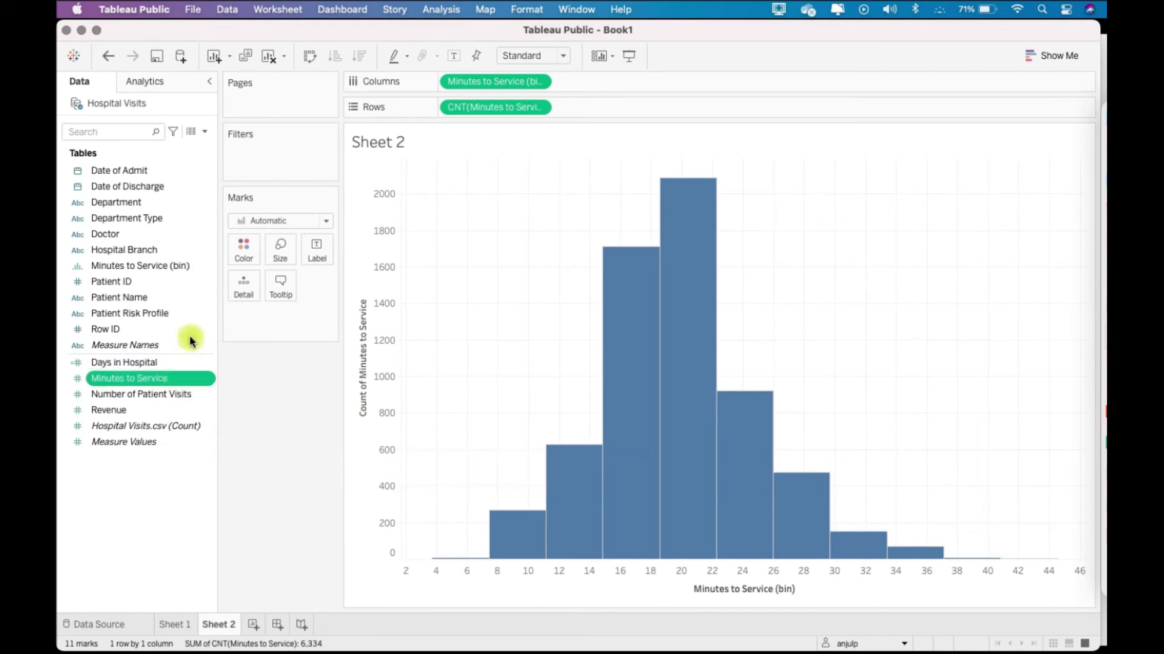
pyautogui.click(190, 266)
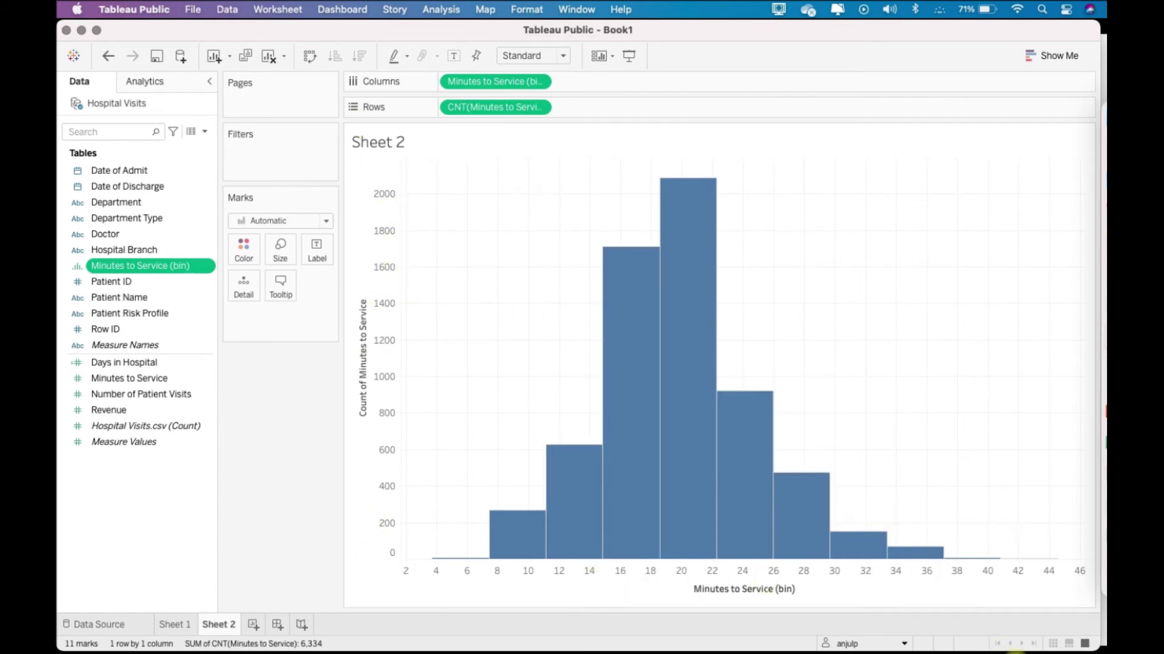
pyautogui.click(1017, 653)
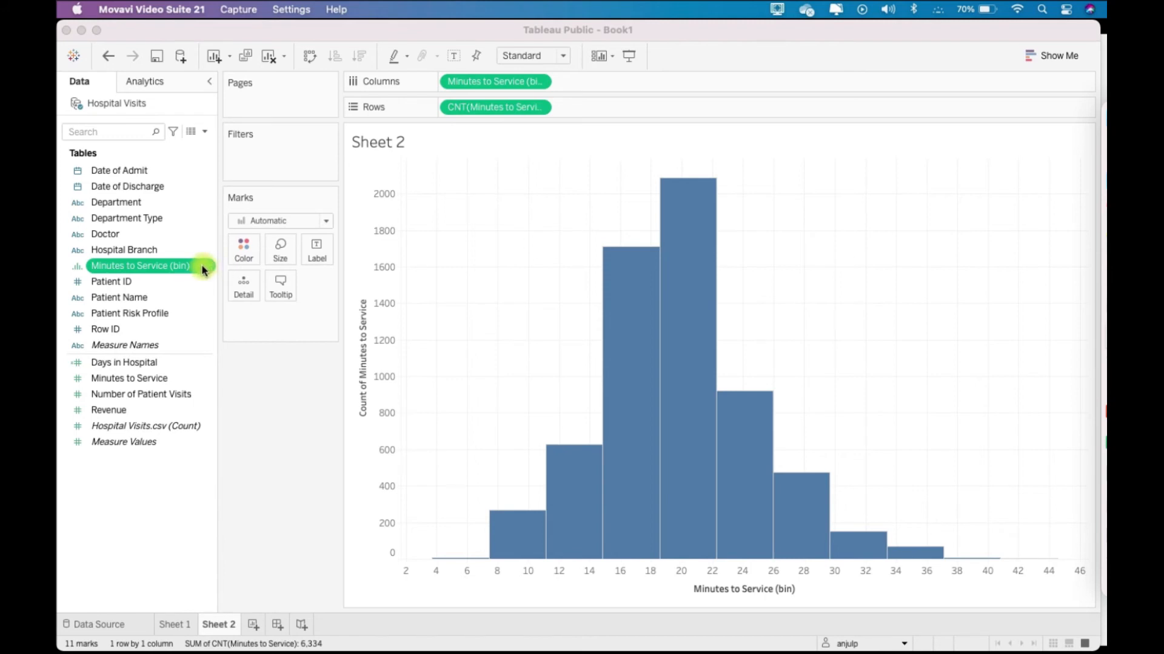
# Examine the bin size and value range in the Minutes to Service (bin) settings, and cancel without changes.
pyautogui.rightClick(210, 274)
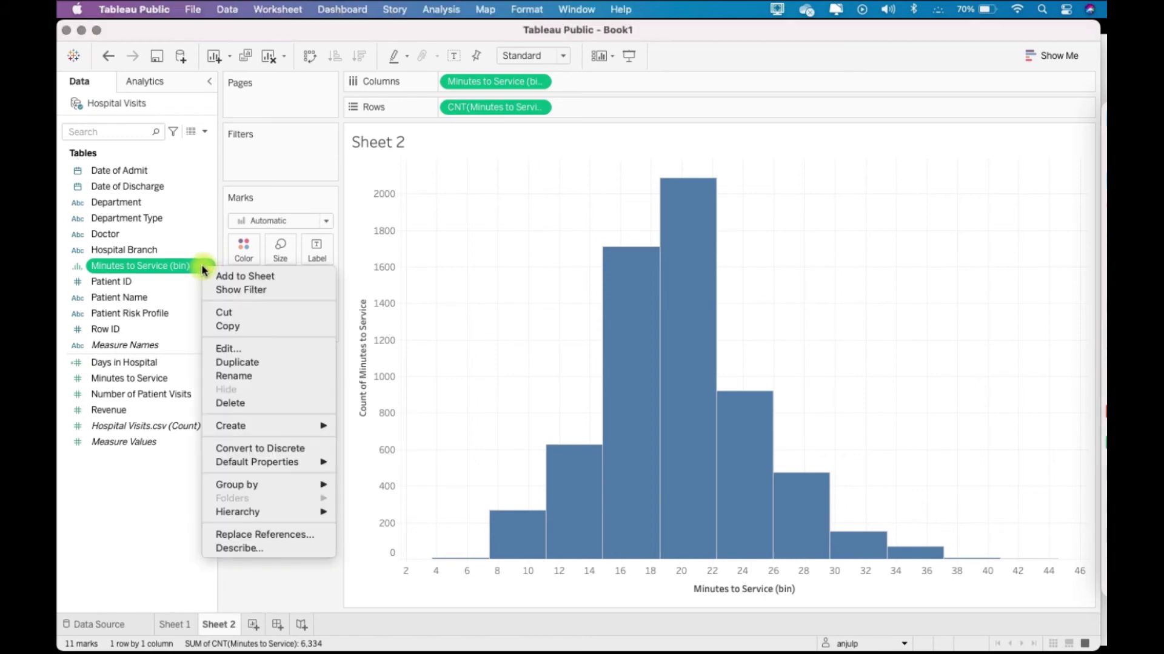
pyautogui.click(253, 349)
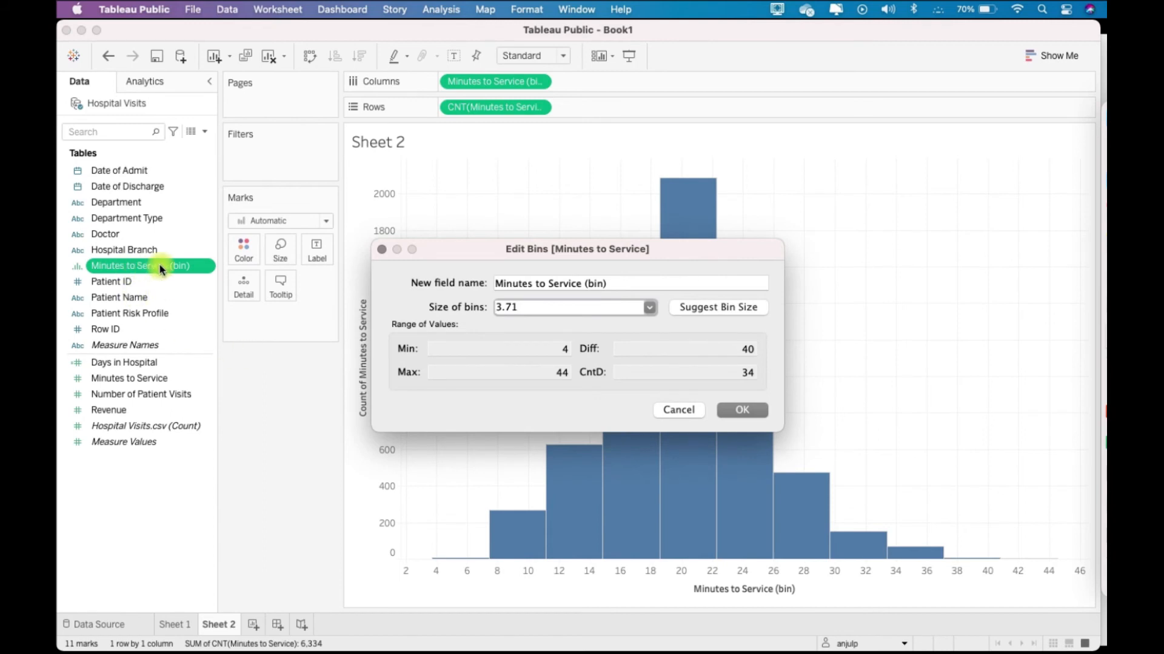
pyautogui.moveTo(553, 260); pyautogui.dragTo(522, 306)
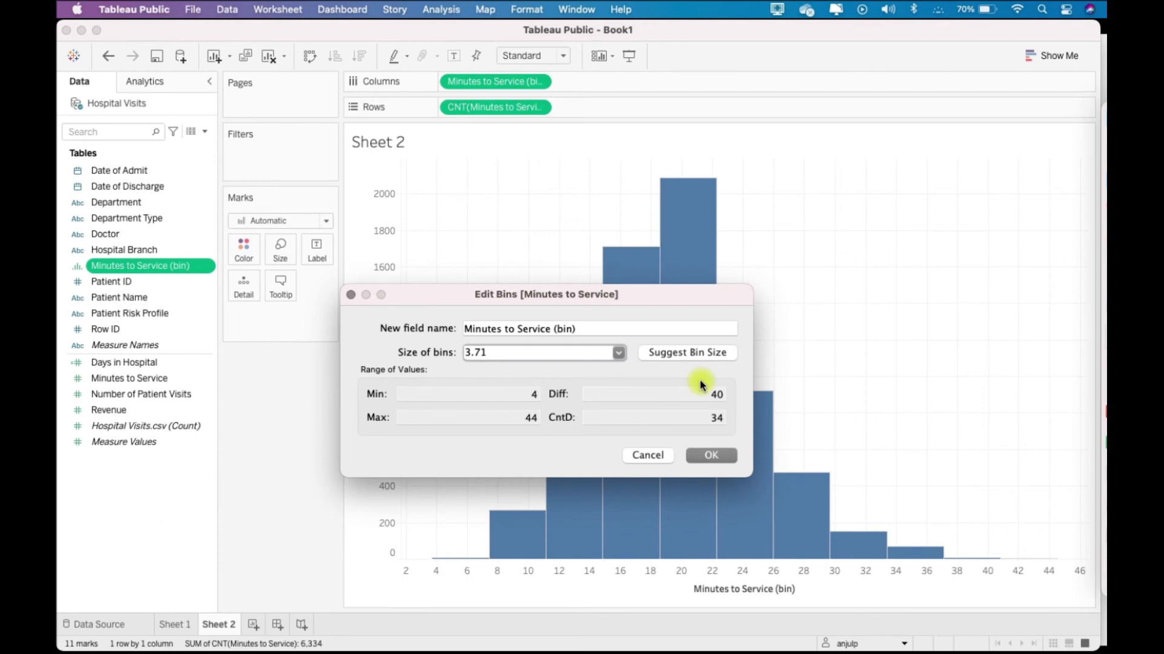
pyautogui.click(655, 453)
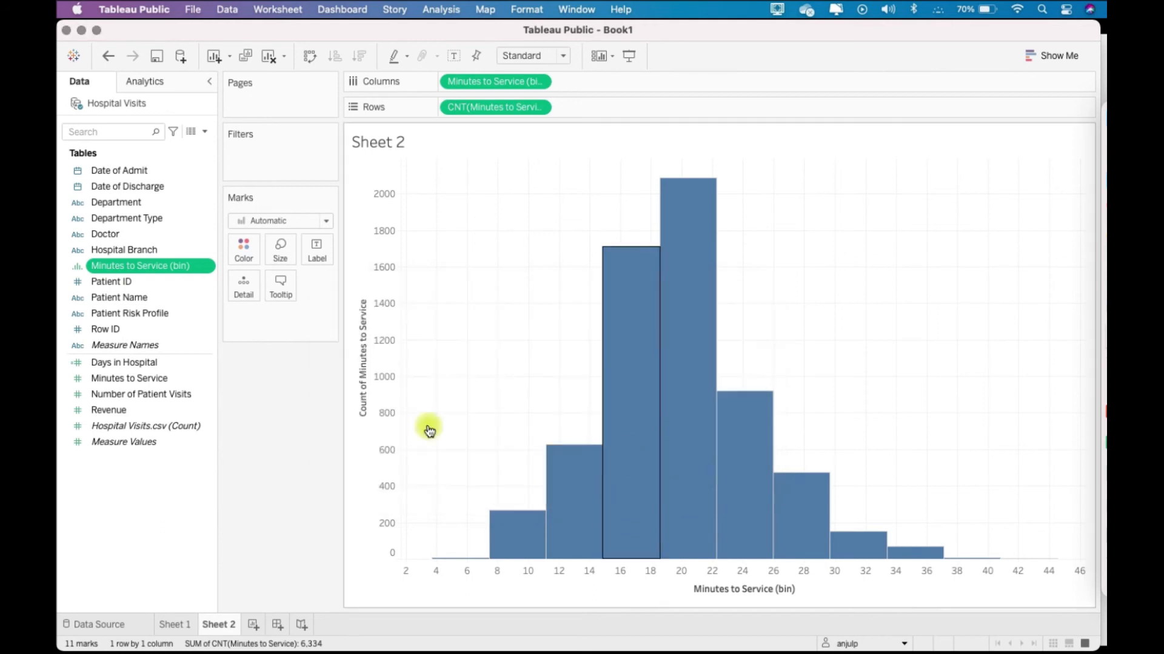
# Create a second bin field from Minutes to Service with a bin size of 2.5.
pyautogui.rightClick(191, 380)
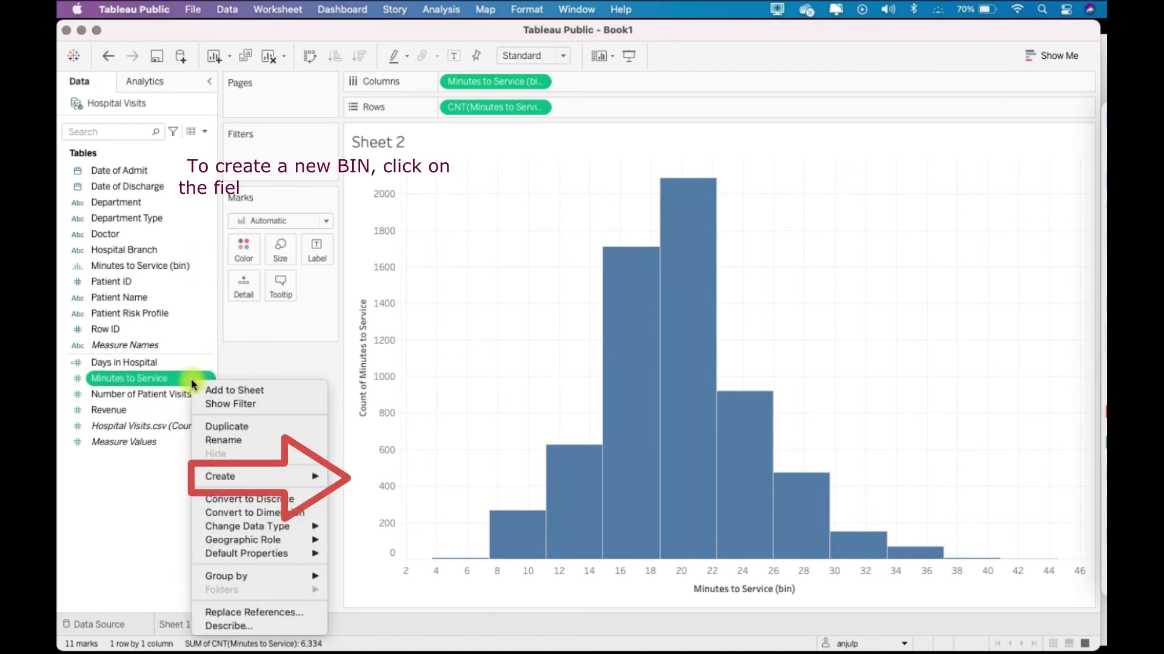
pyautogui.moveTo(301, 478)
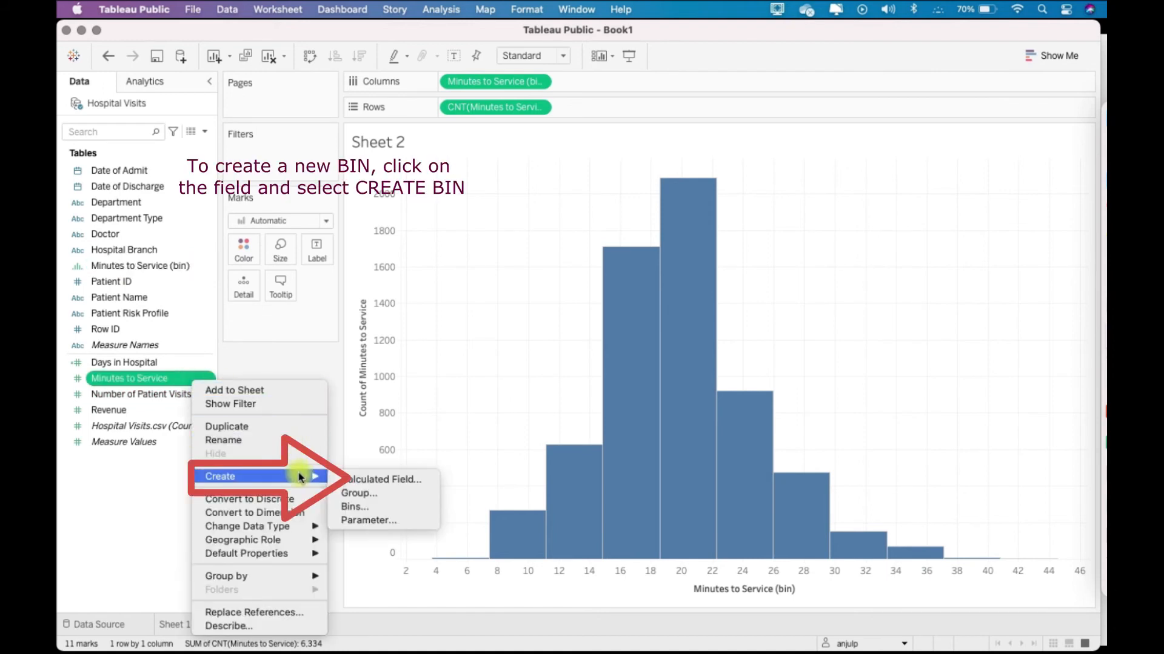
pyautogui.click(406, 505)
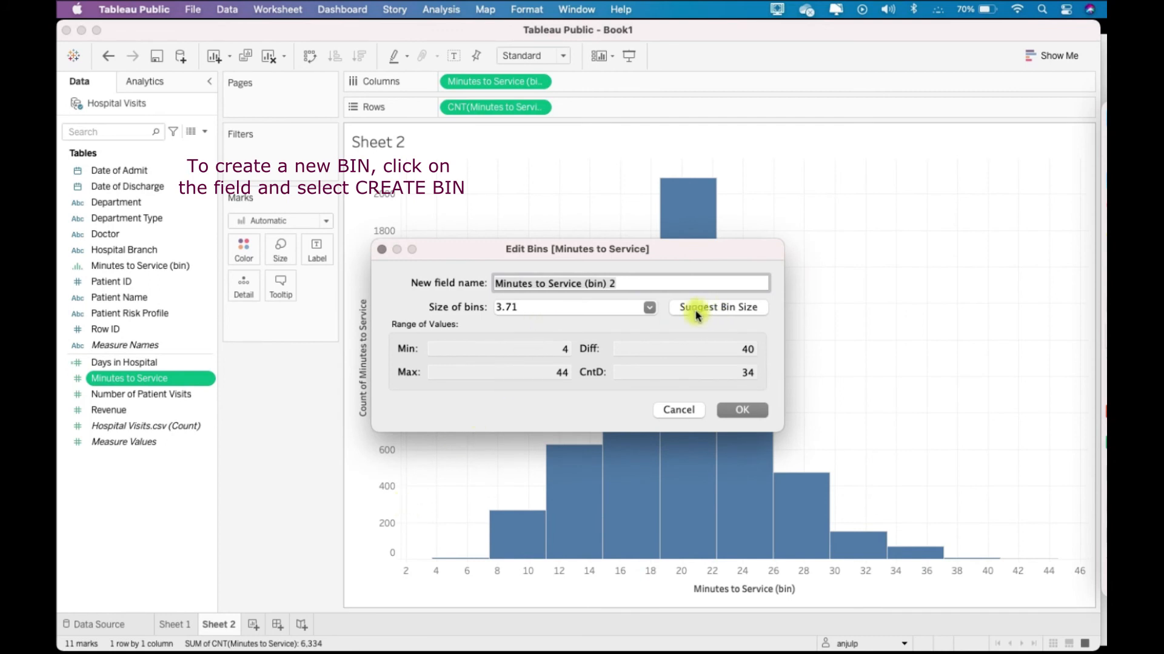
pyautogui.click(545, 307)
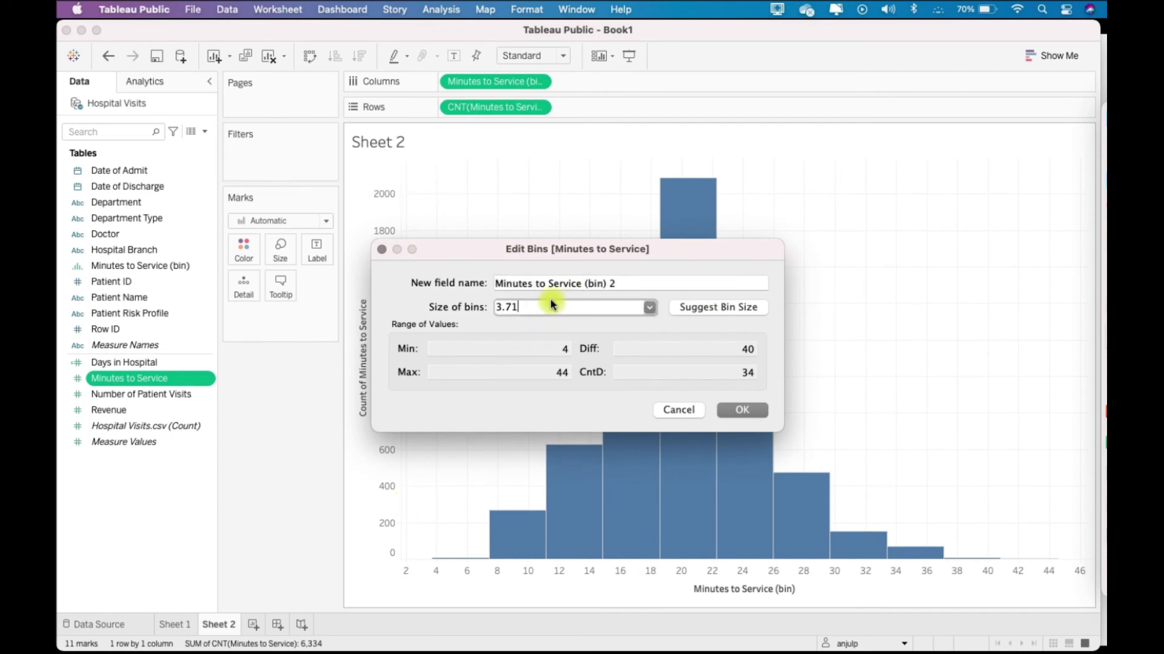
pyautogui.press('BackSpace')
pyautogui.press('BackSpace')
pyautogui.press('BackSpace')
pyautogui.press('BackSpace')
pyautogui.write('2.5')
pyautogui.click(743, 409)
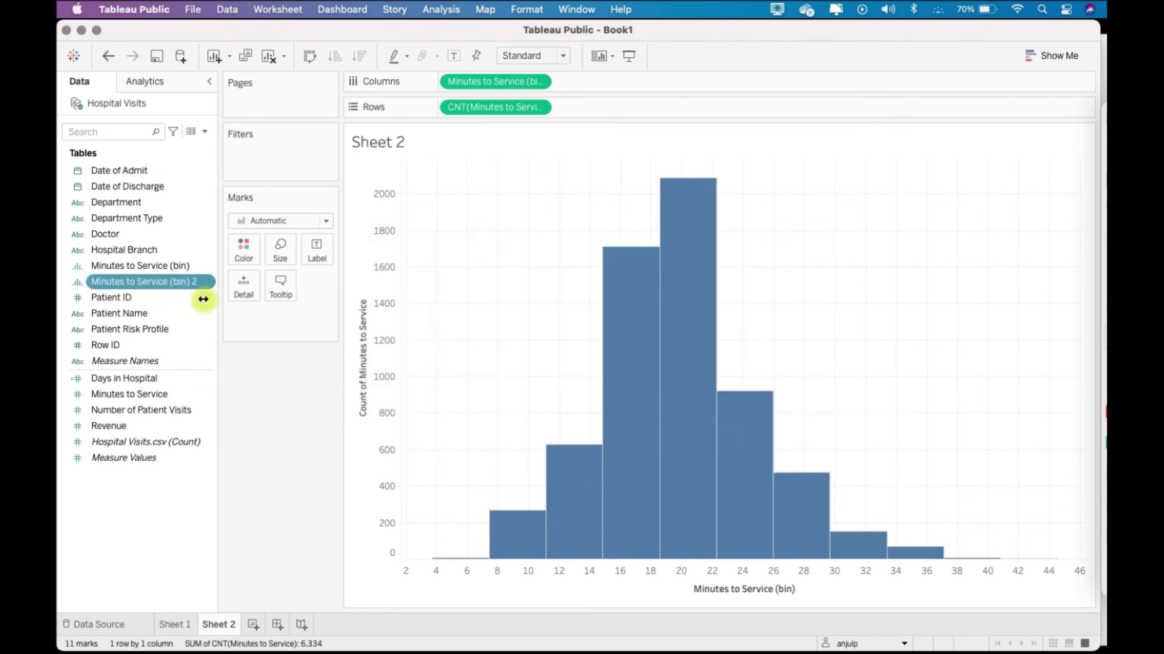
# Replace the original bin field on Columns with Minutes to Service (bin) 2 and make it continuous.
pyautogui.moveTo(174, 283); pyautogui.dragTo(524, 79)
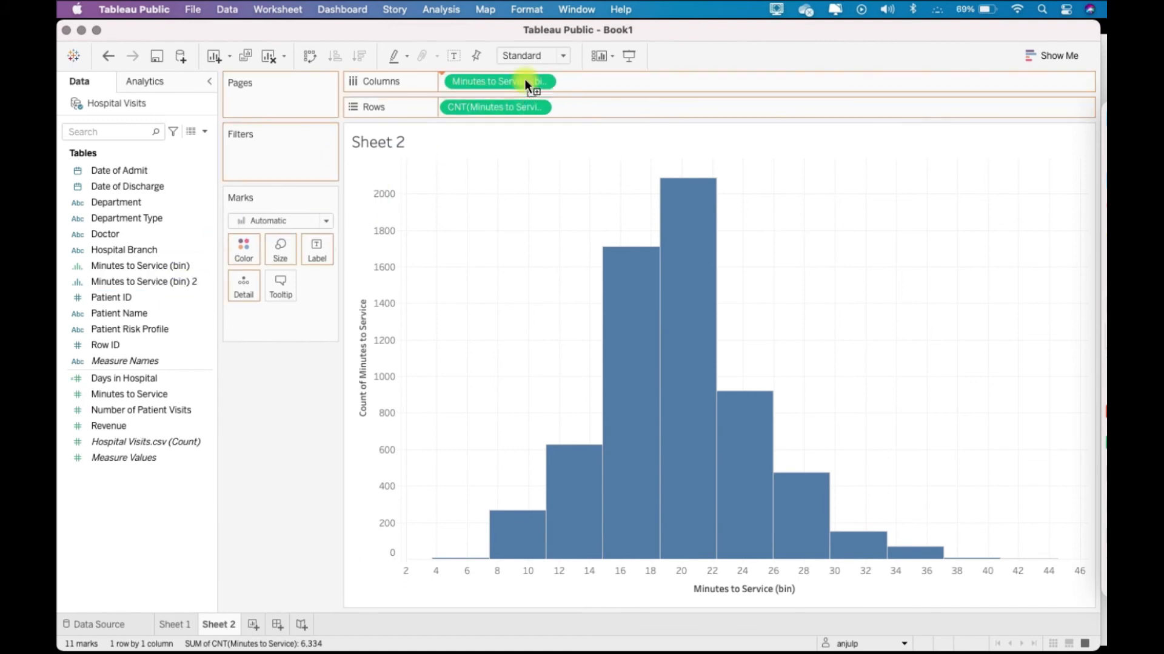
pyautogui.moveTo(606, 81); pyautogui.dragTo(654, 51)
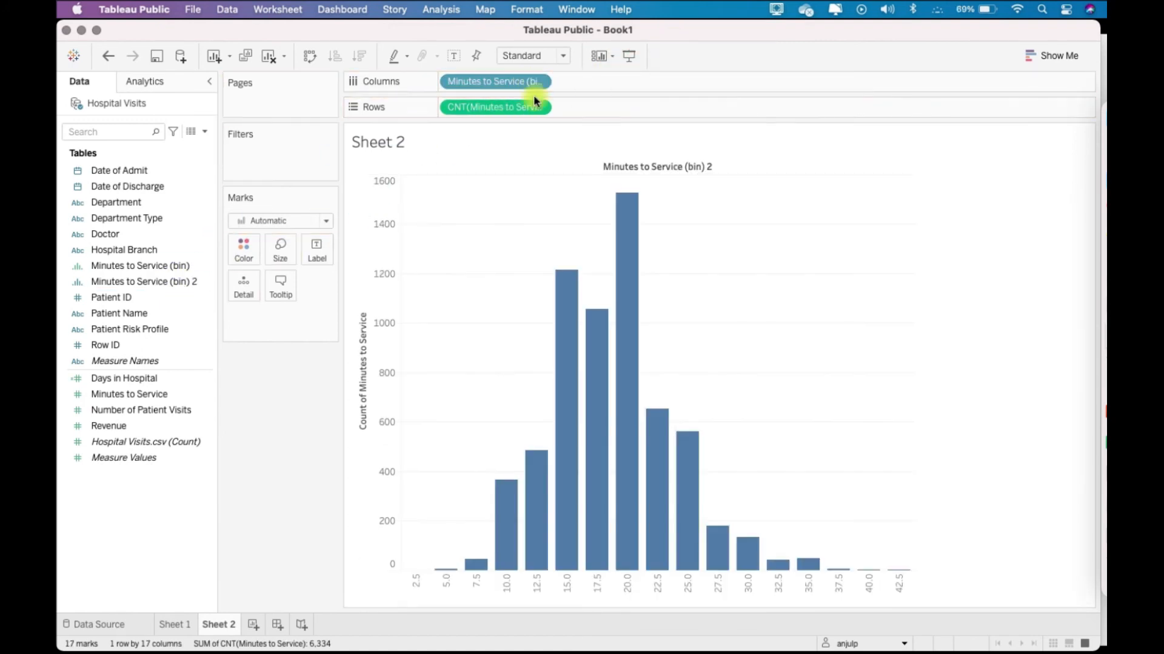
pyautogui.click(543, 85)
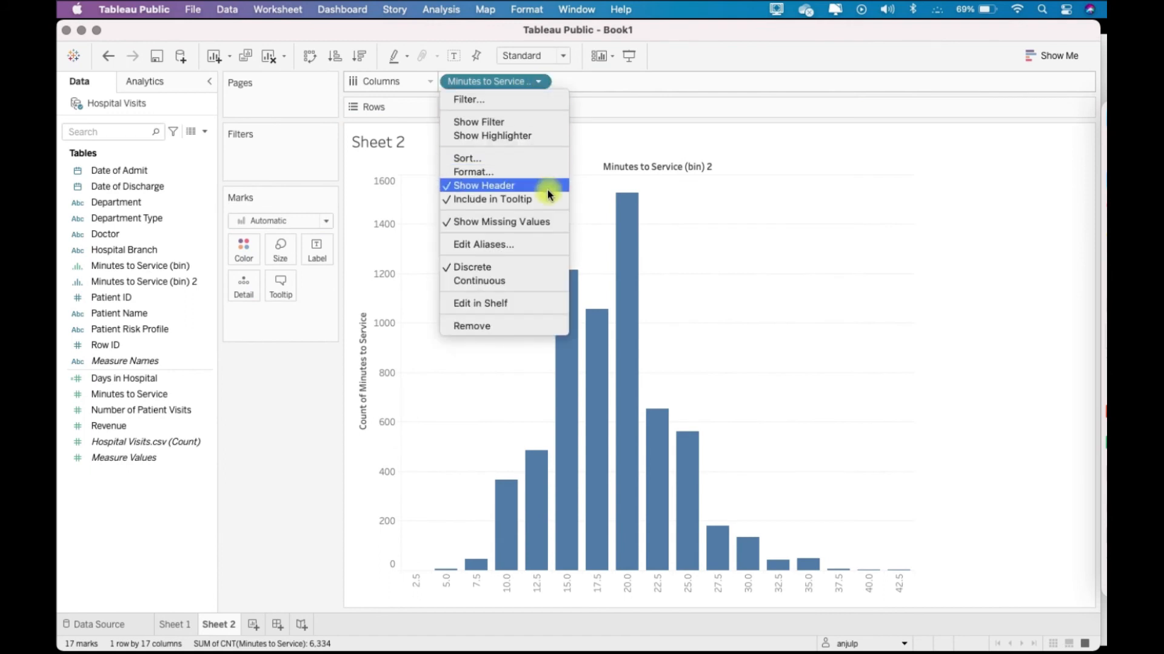
pyautogui.click(547, 289)
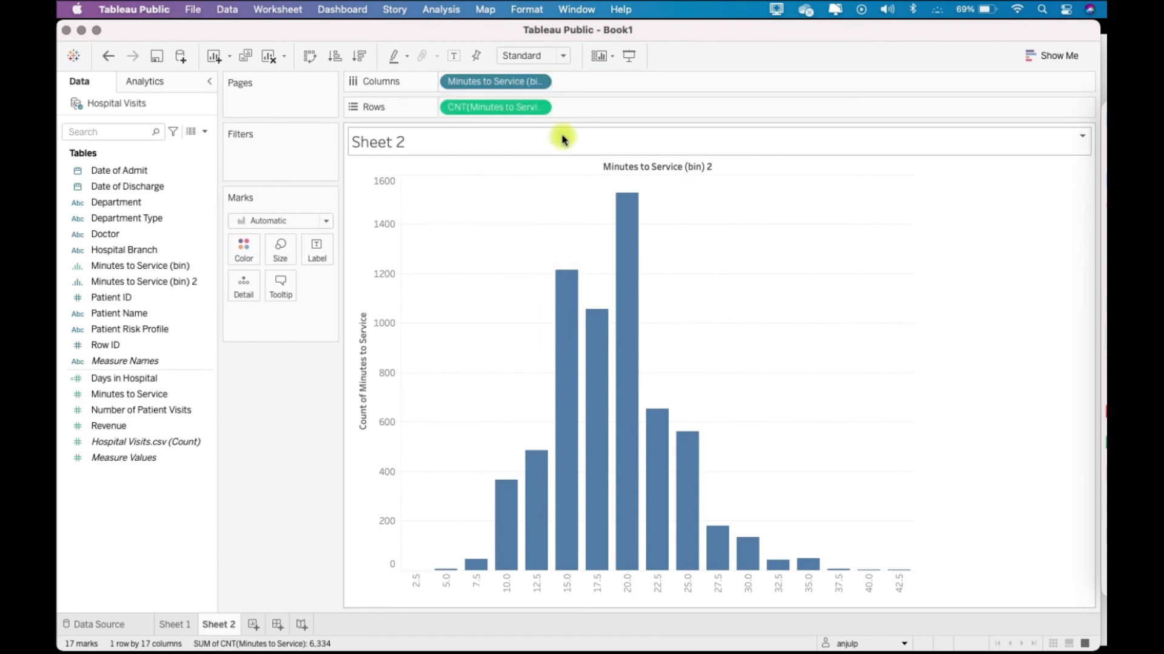
pyautogui.click(541, 81)
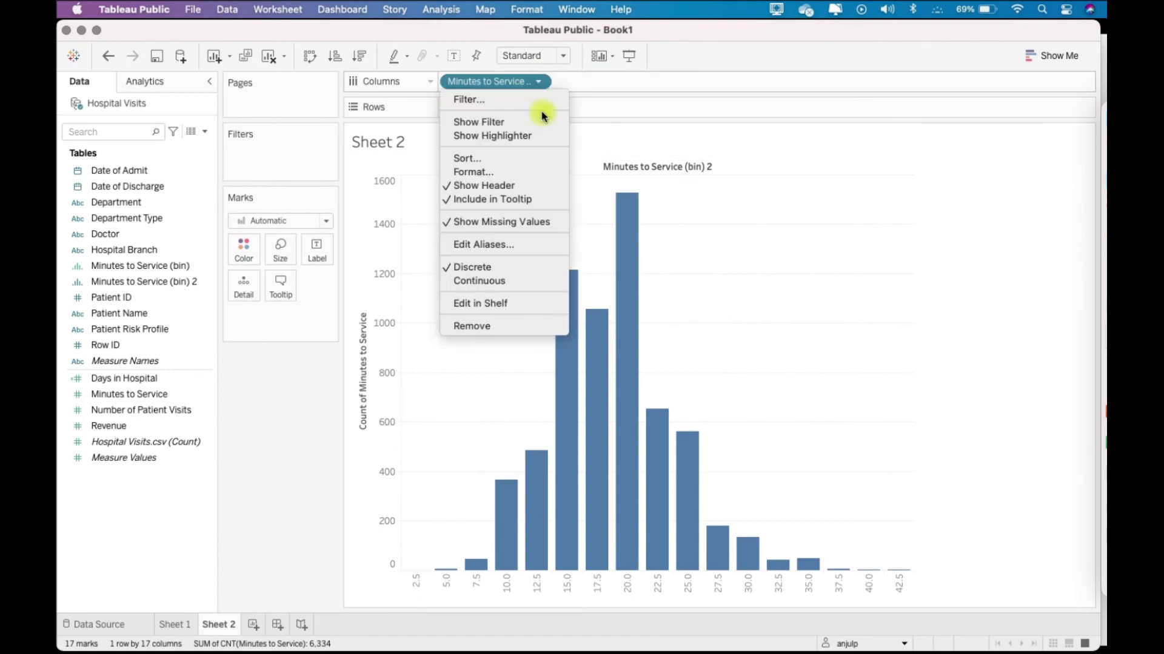
pyautogui.click(537, 280)
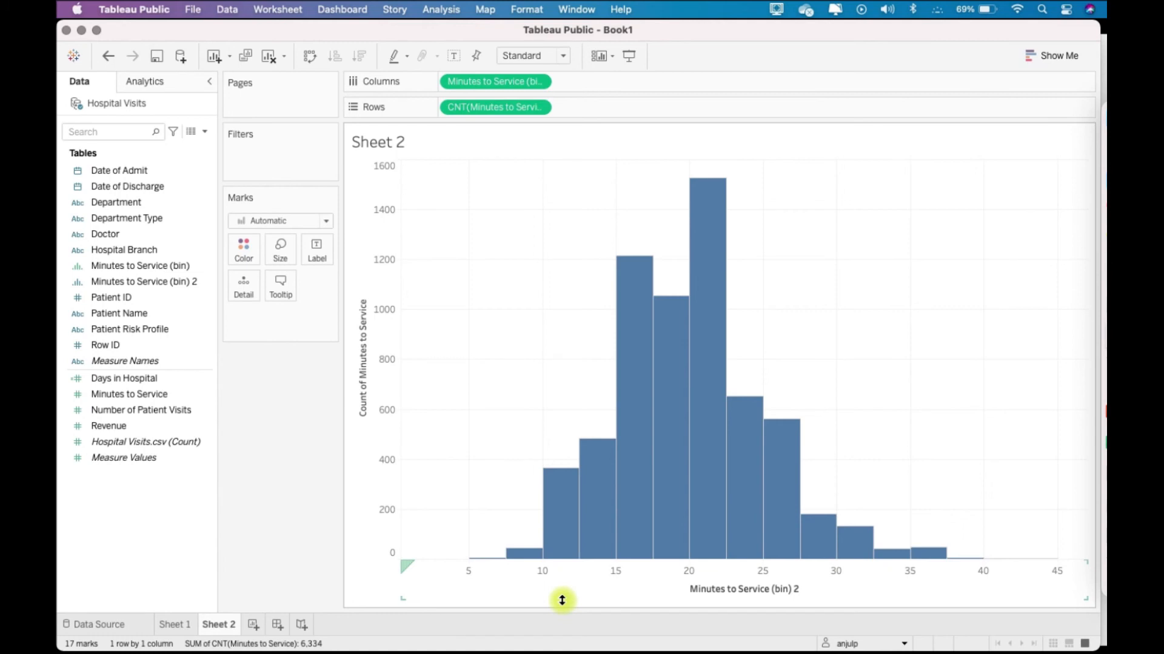
# Examine the histogram's bars, highlight the tall central bins from 12.5 to 25, and clear the selection.
pyautogui.moveTo(563, 548)
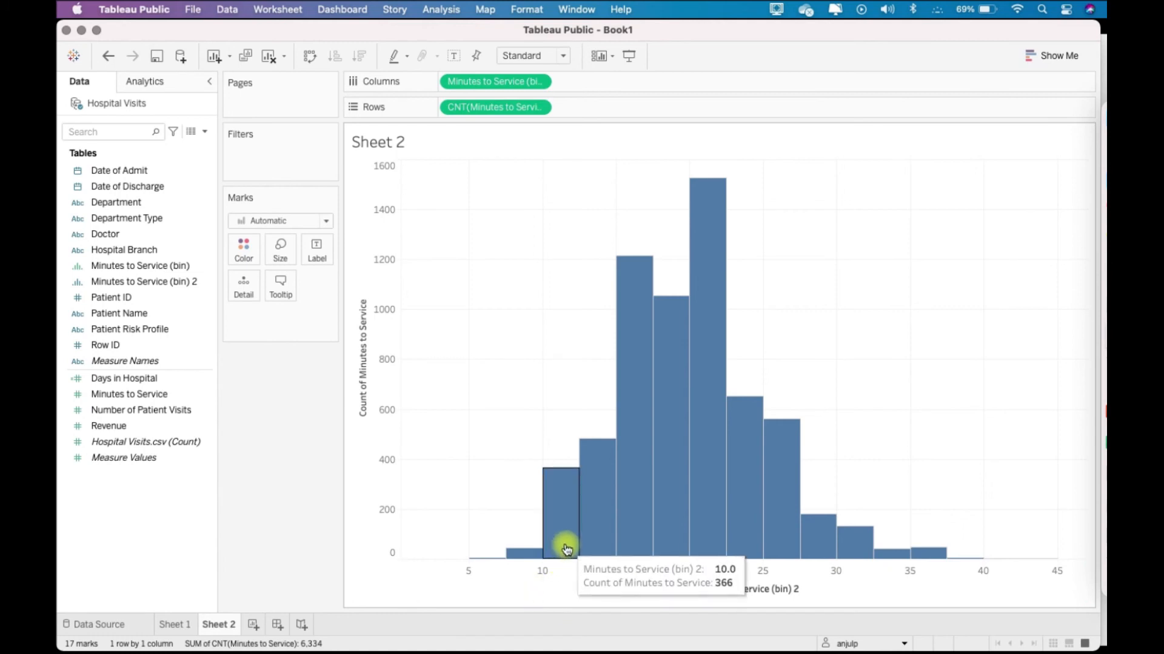
pyautogui.moveTo(484, 563)
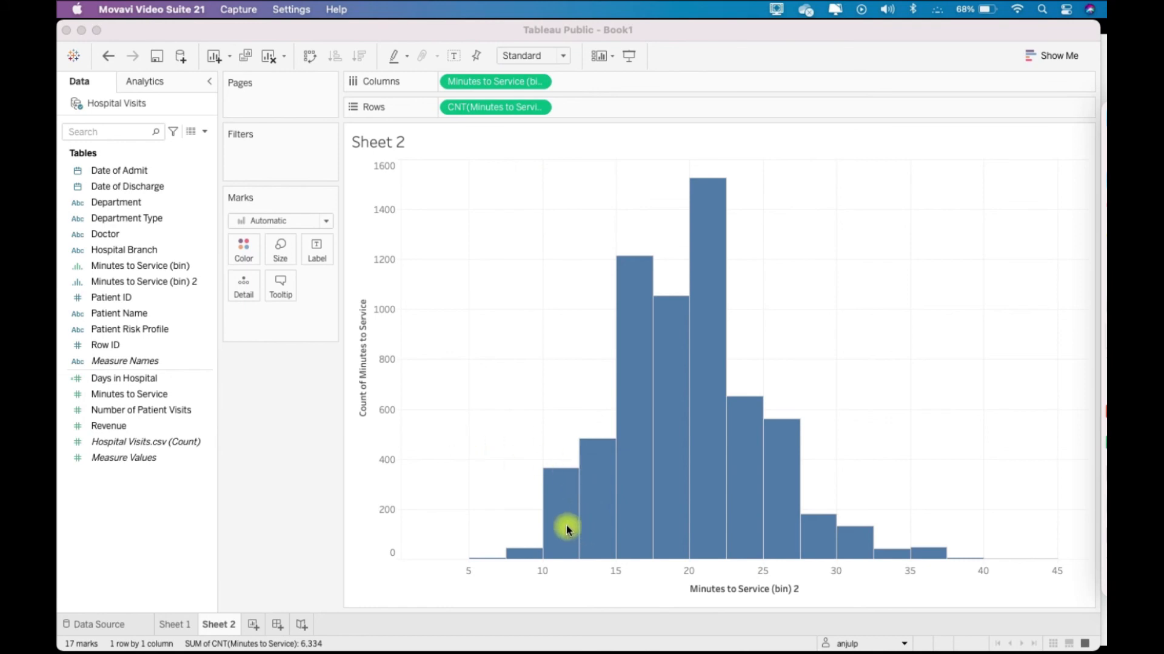
pyautogui.click(517, 433)
pyautogui.moveTo(553, 489)
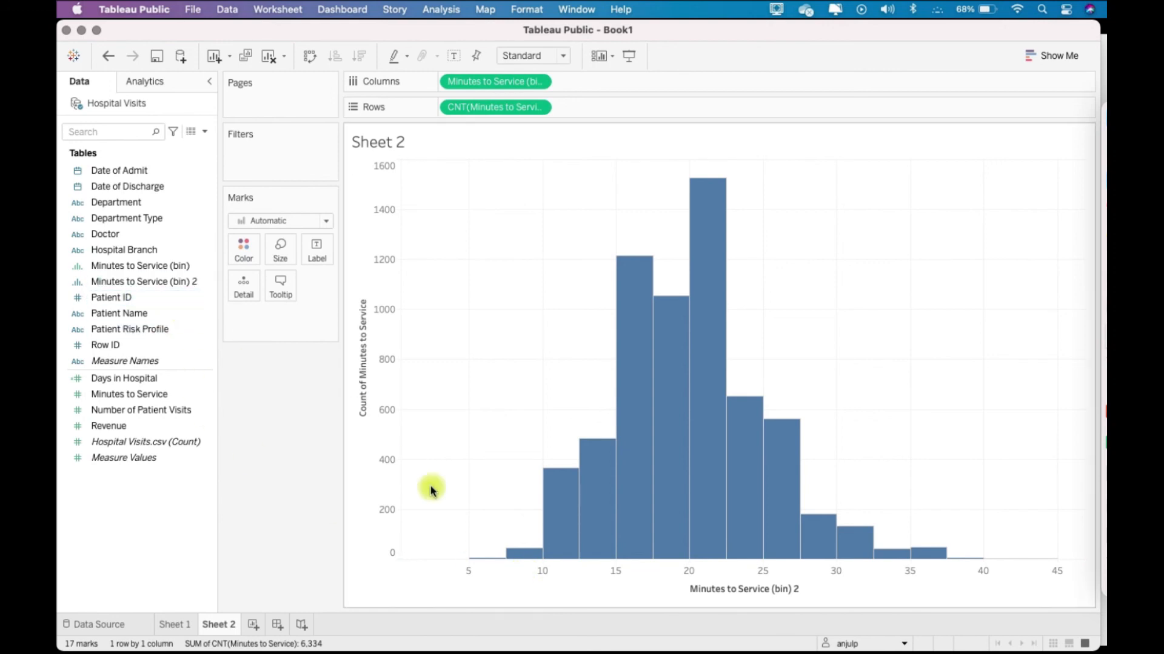
pyautogui.moveTo(727, 272)
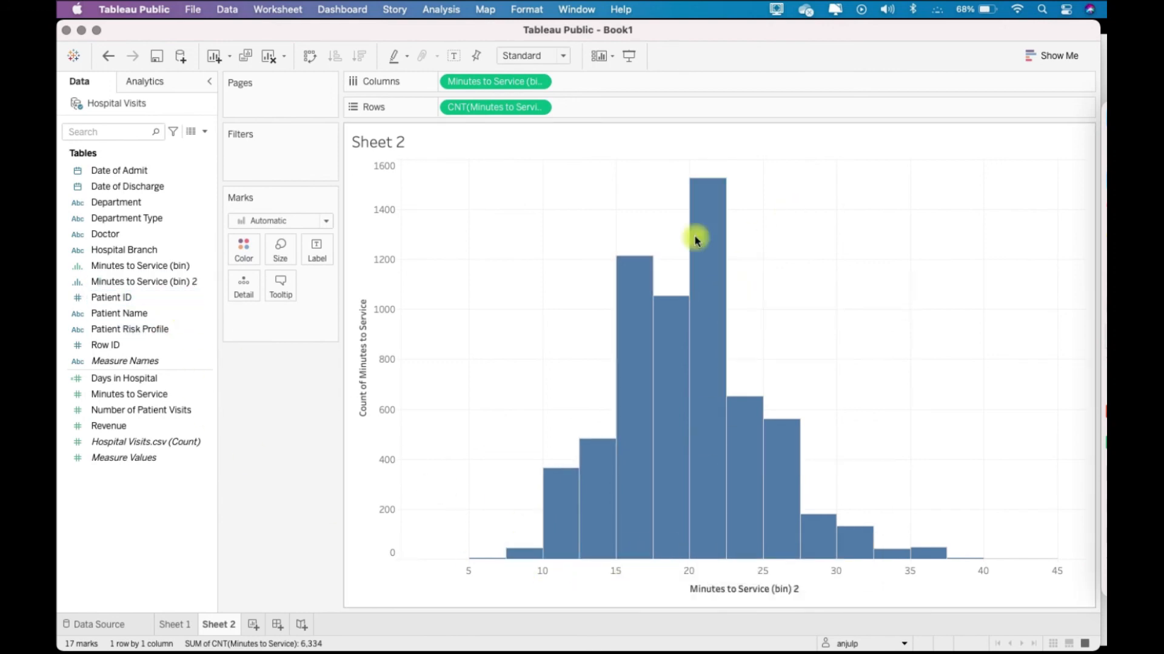
pyautogui.moveTo(544, 193); pyautogui.dragTo(812, 444)
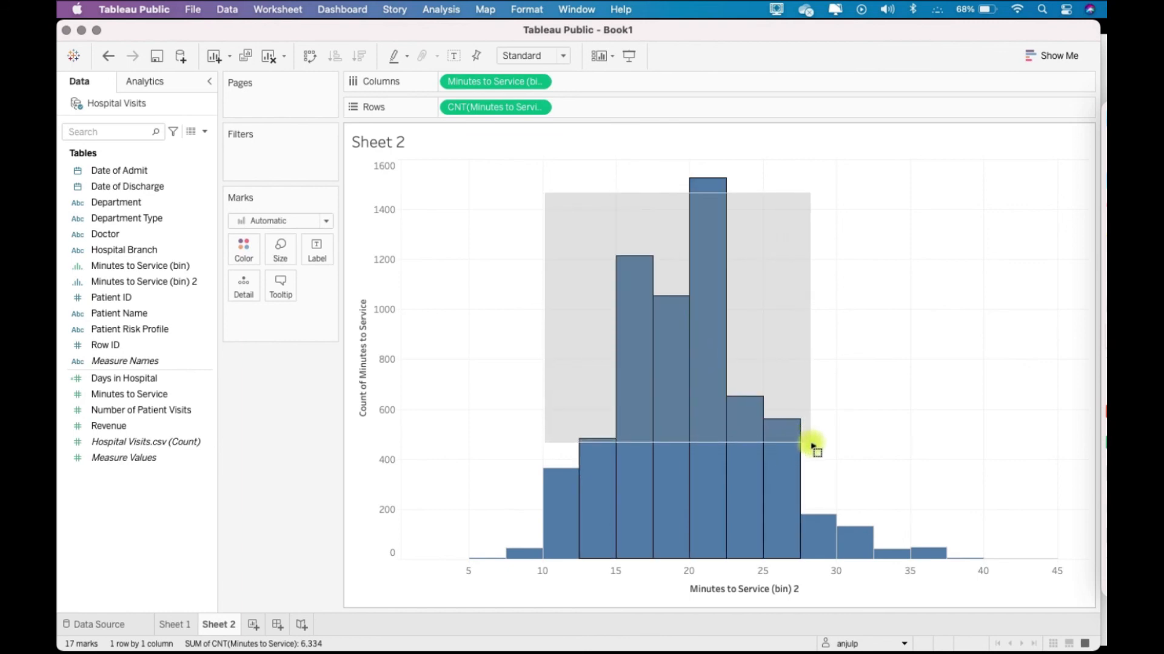
pyautogui.moveTo(812, 447); pyautogui.dragTo(812, 447)
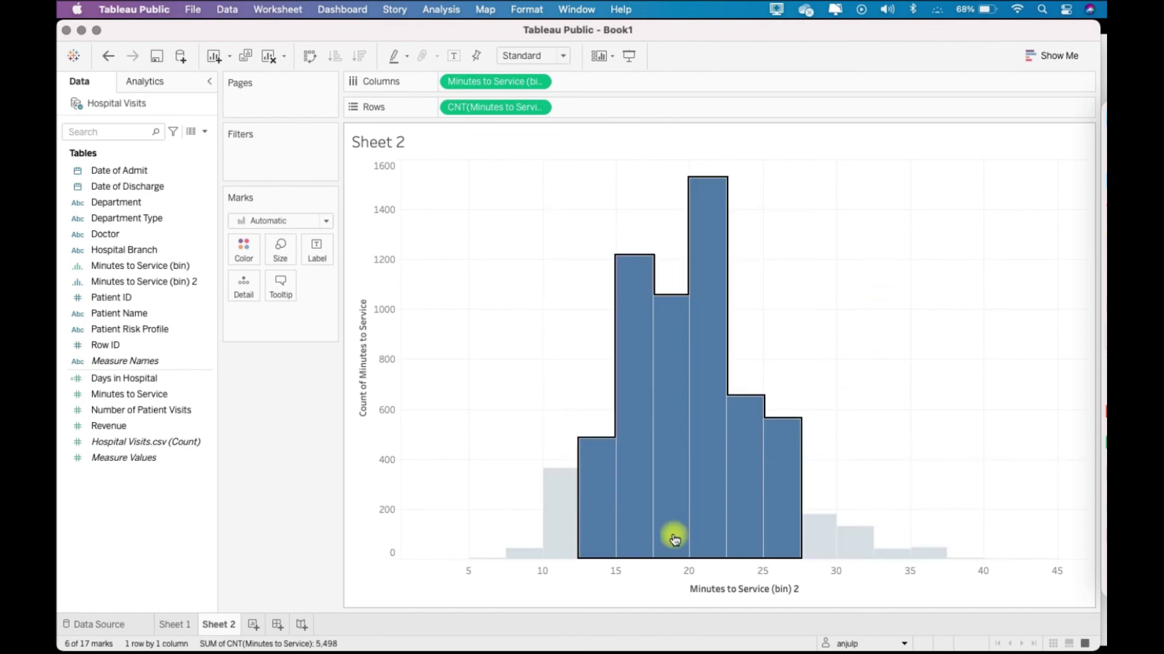
pyautogui.click(790, 303)
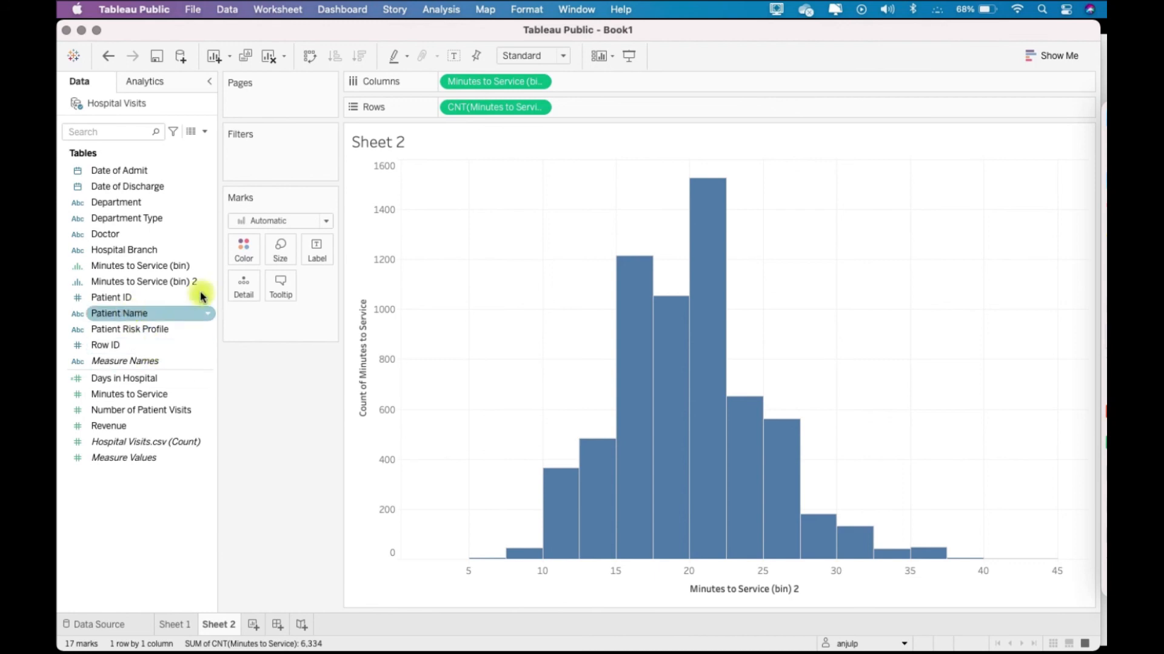
# Replace the count of Minutes to Service on Rows with the distinct count of Patient ID and inspect the lowest bins.
pyautogui.moveTo(493, 109); pyautogui.dragTo(128, 365)
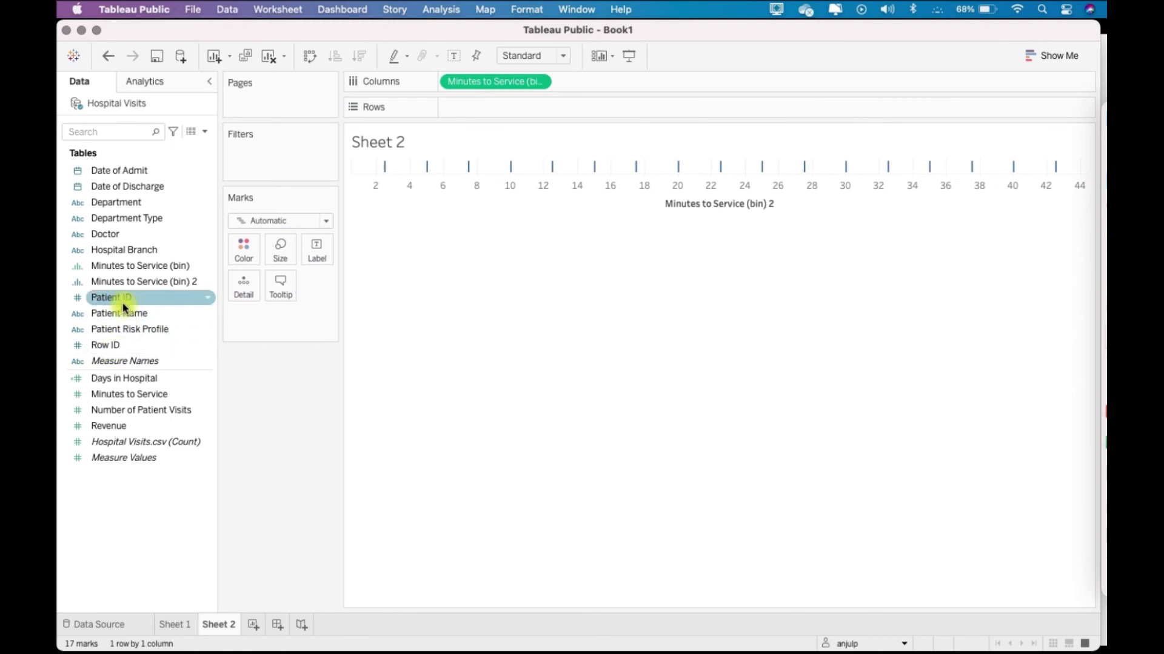
pyautogui.moveTo(123, 304); pyautogui.dragTo(499, 108)
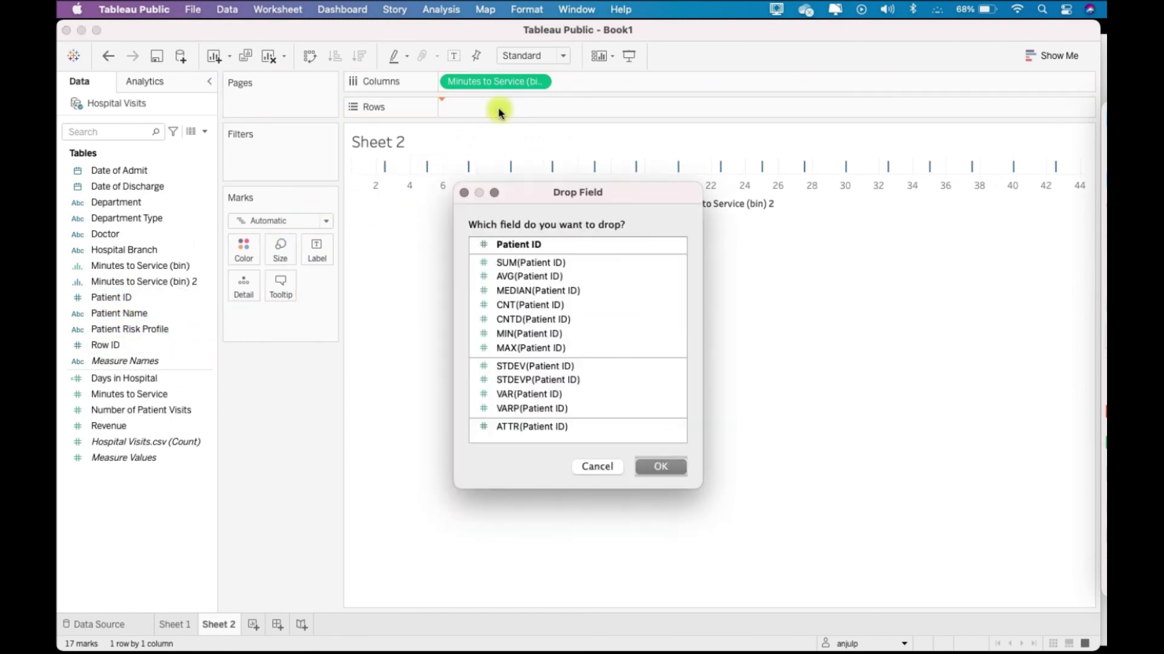
pyautogui.click(545, 320)
pyautogui.click(678, 468)
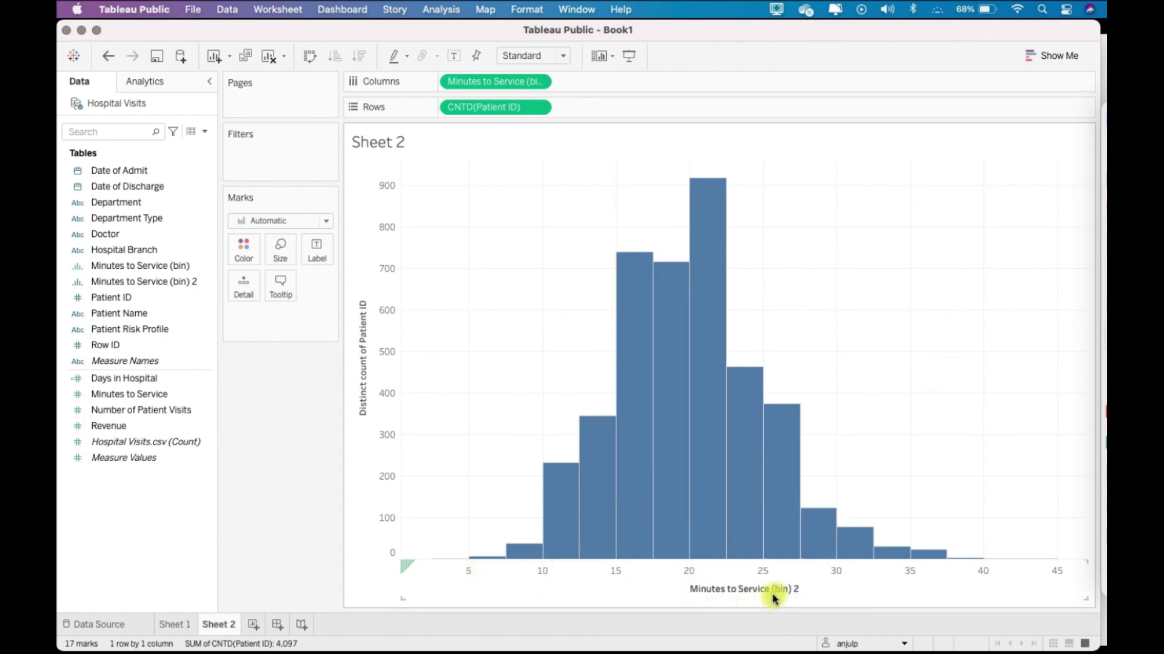
pyautogui.moveTo(474, 555)
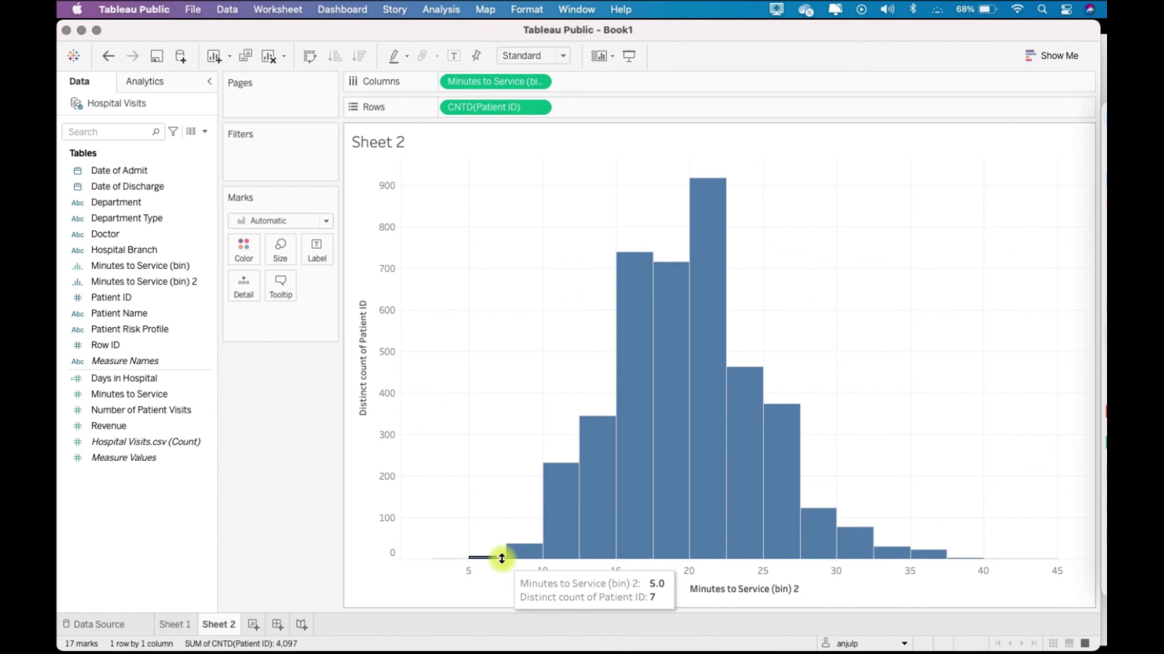
pyautogui.moveTo(527, 558)
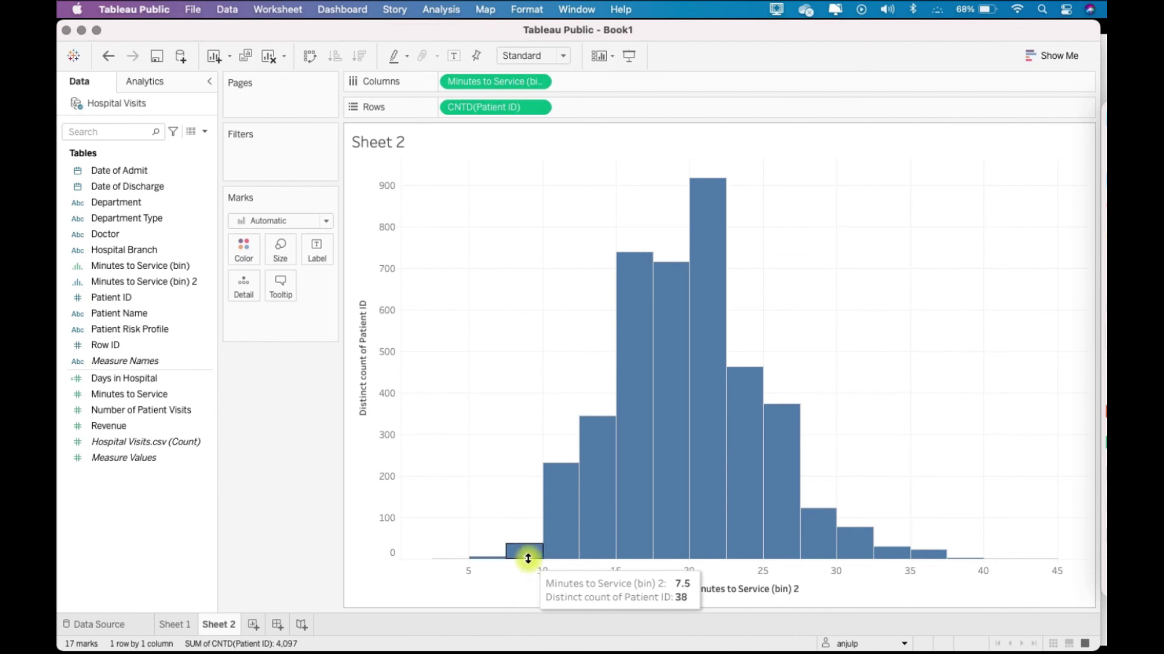